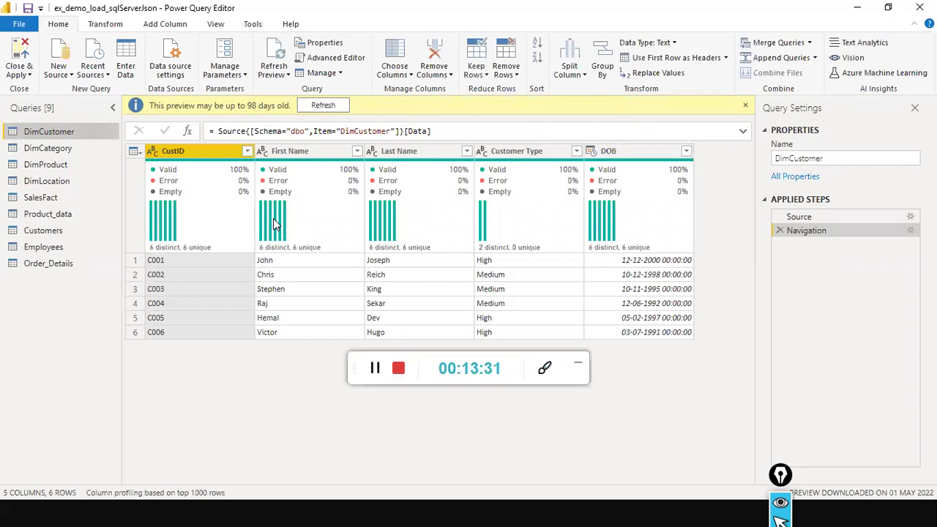
# Refresh the DimCustomer data preview and view the Order_Details and Product_data queries.
pyautogui.moveTo(273, 218)
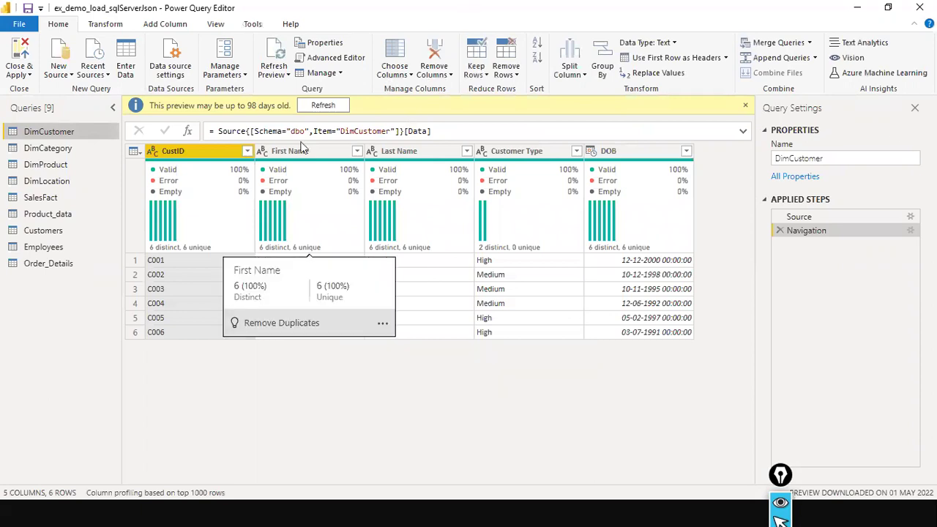
pyautogui.click(322, 105)
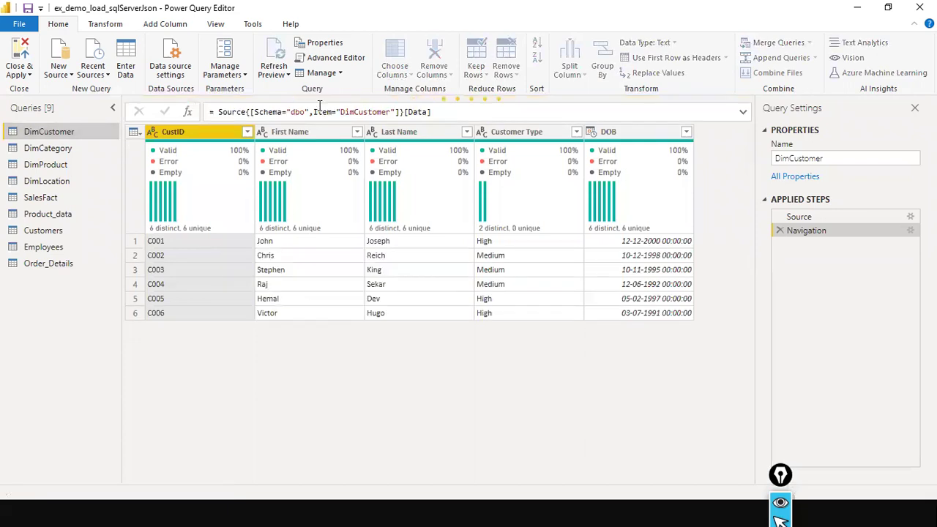
pyautogui.click(66, 262)
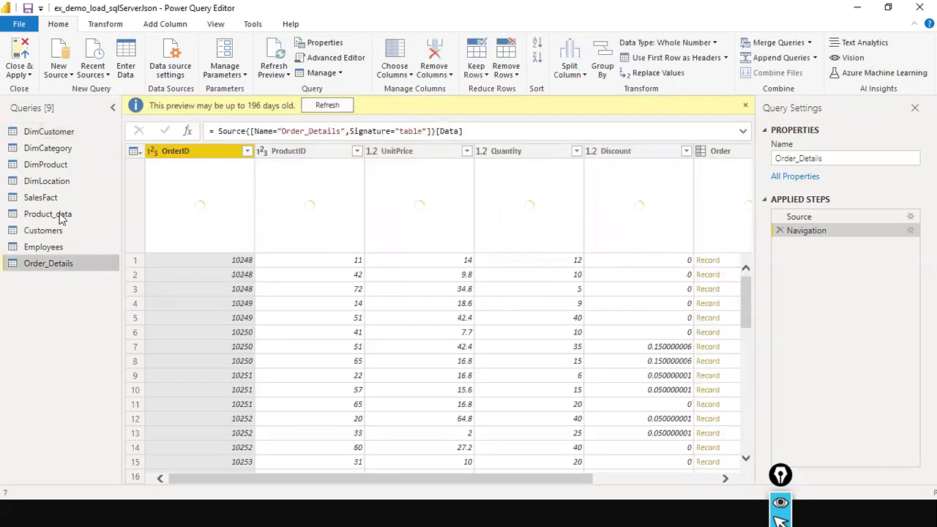
pyautogui.press('Up')
pyautogui.press('Up')
pyautogui.press('Up')
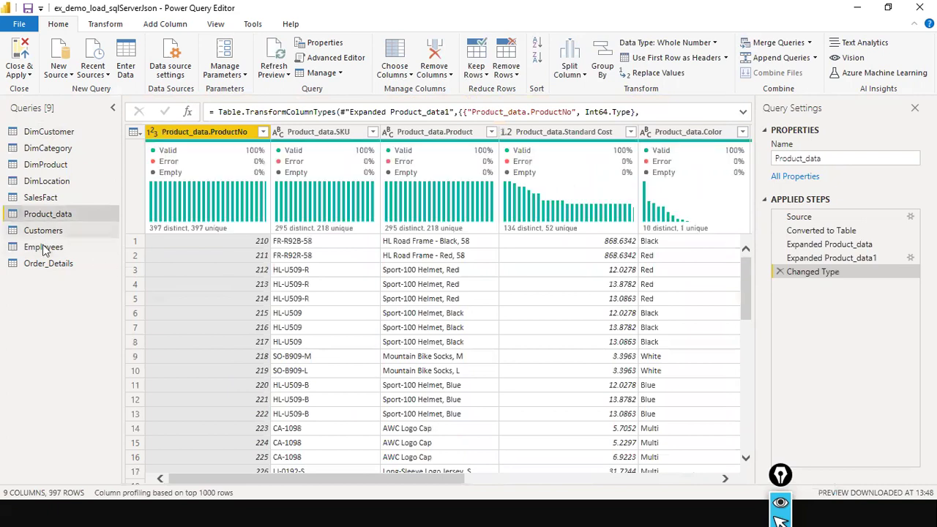
# Inspect the SalesFact query's code in the Advanced Editor and refresh its data preview.
pyautogui.click(58, 196)
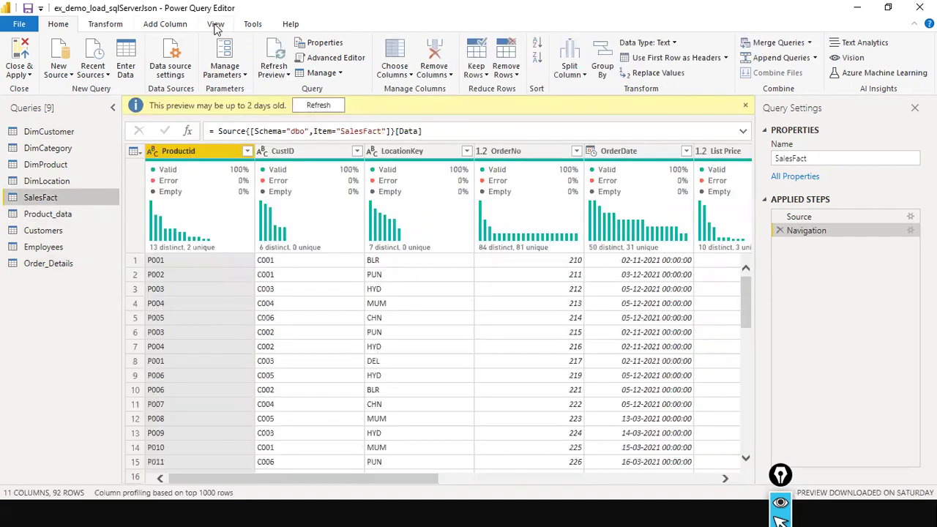
pyautogui.click(215, 25)
pyautogui.click(421, 72)
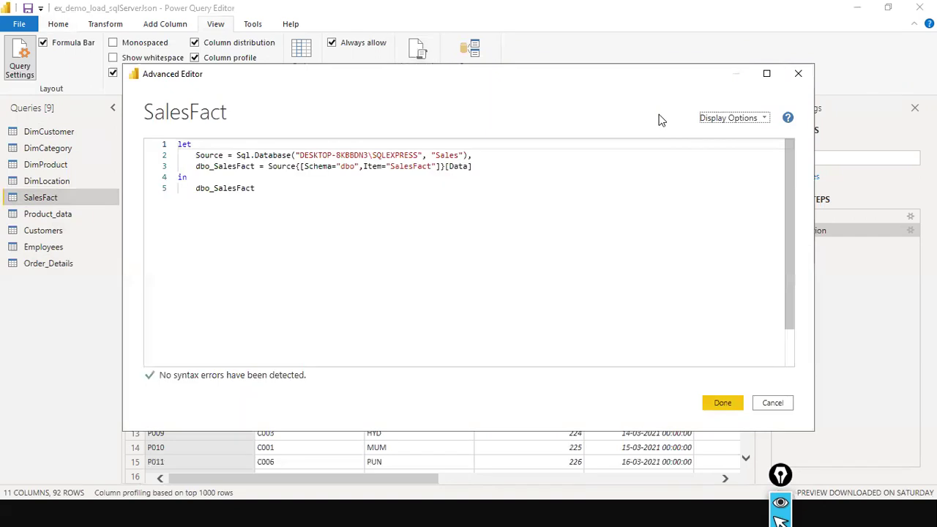
pyautogui.click(798, 74)
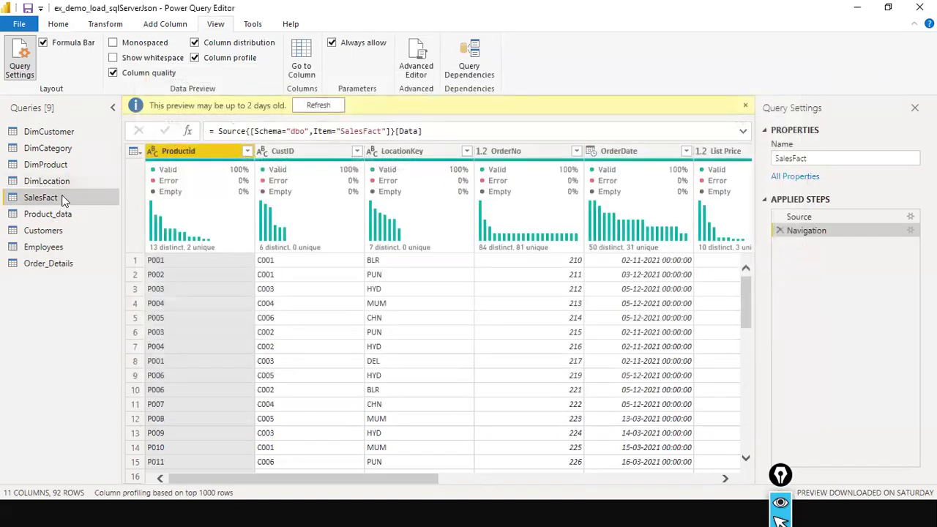
pyautogui.click(320, 106)
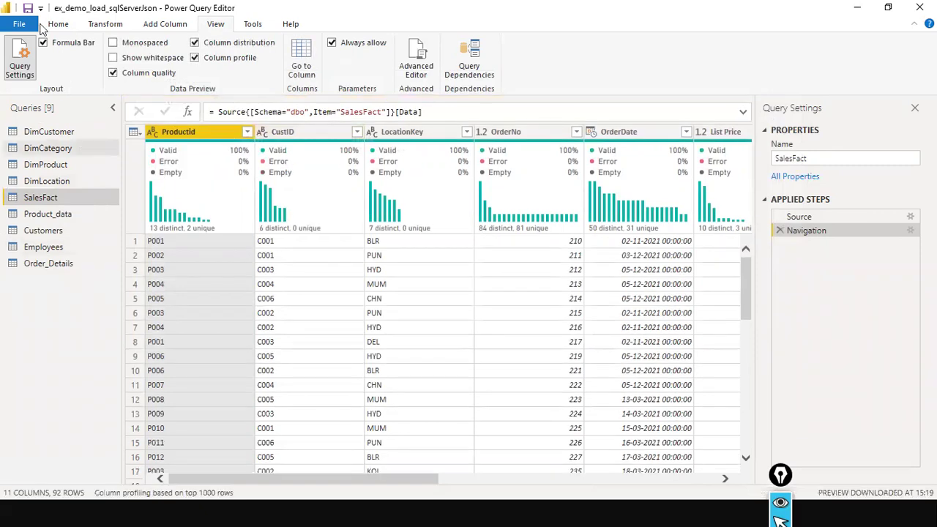
pyautogui.click(108, 26)
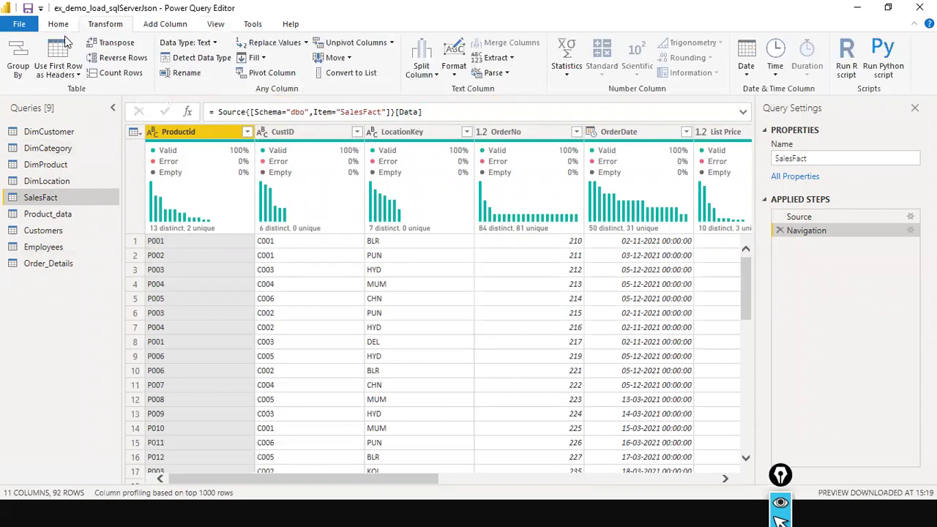
pyautogui.scroll(1, 77, 81)
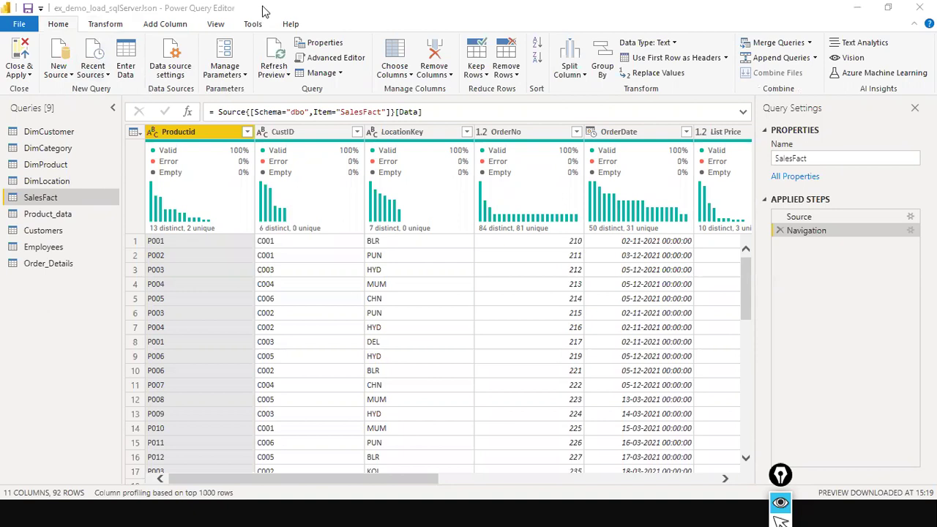
pyautogui.moveTo(257, 3)
pyautogui.mouseDown()
pyautogui.moveTo(186, 35)
pyautogui.moveTo(47, 37)
pyautogui.mouseUp()
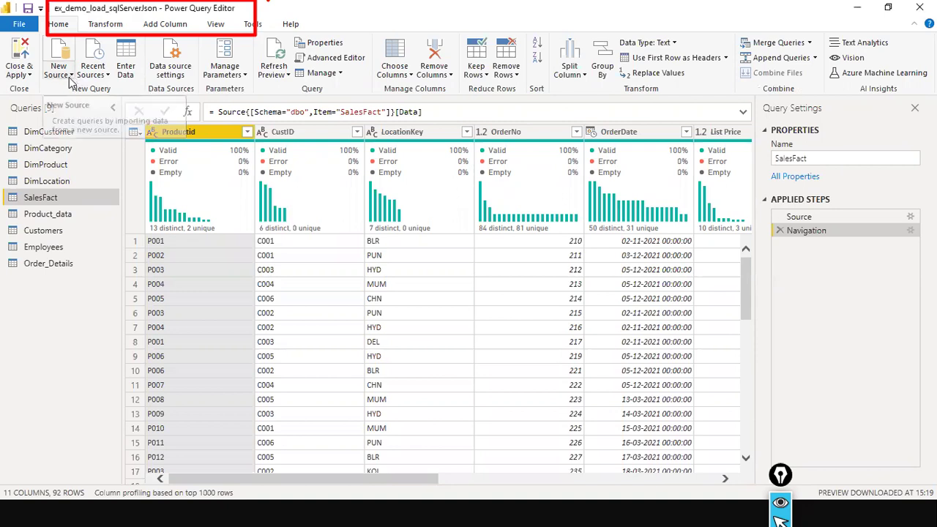
# Import the text file sales_w04.csv from the dat1 folder as a new query.
pyautogui.click(71, 74)
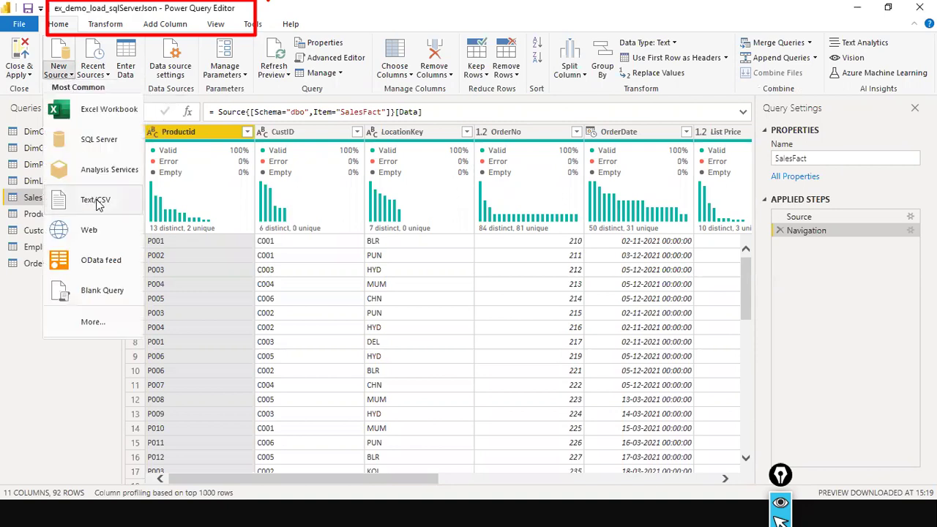
pyautogui.click(178, 134)
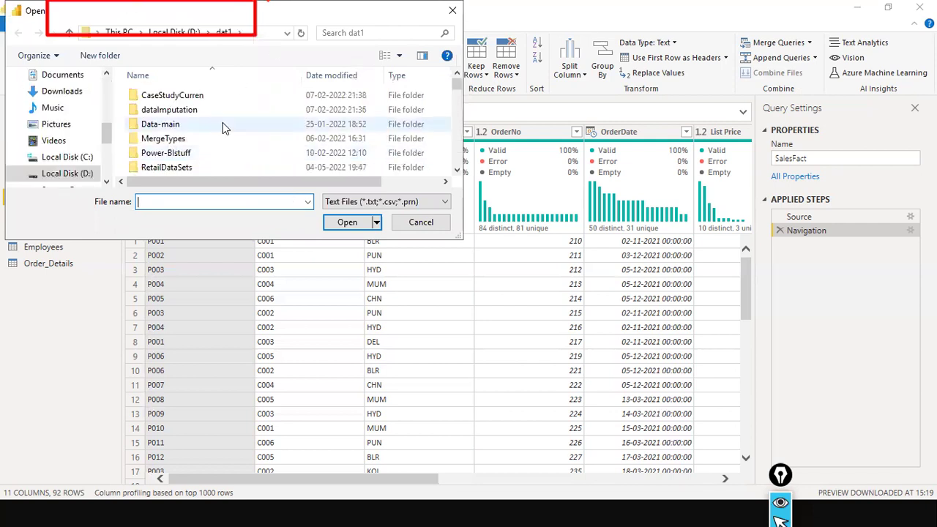
pyautogui.write('Sales.csv')
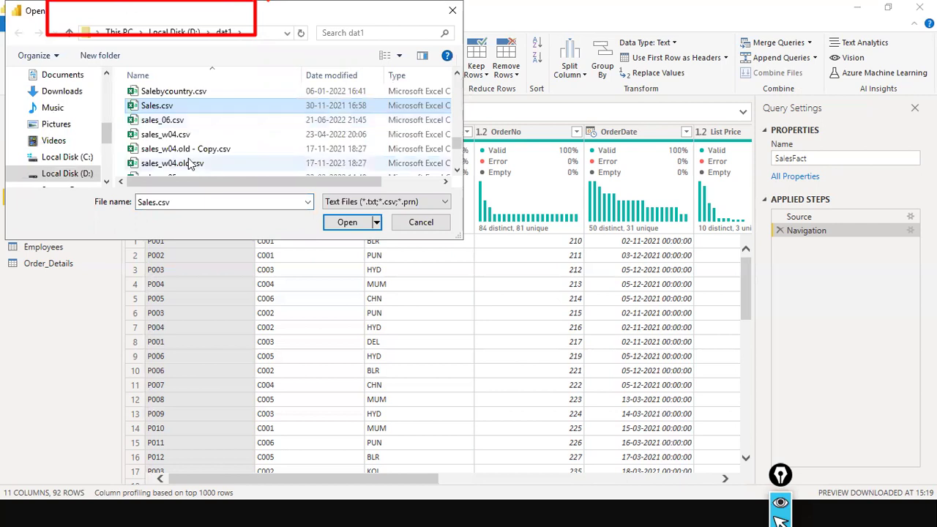
pyautogui.click(157, 135)
pyautogui.click(346, 223)
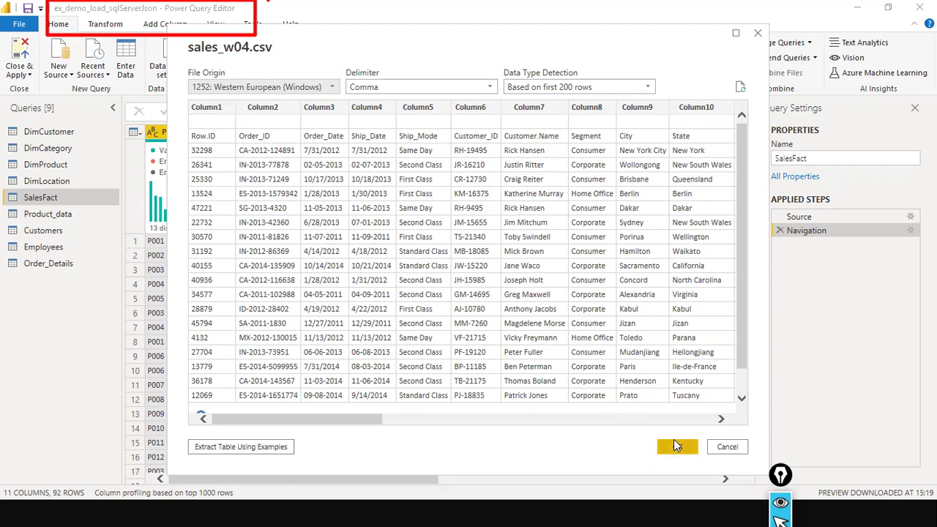
pyautogui.press('Escape')
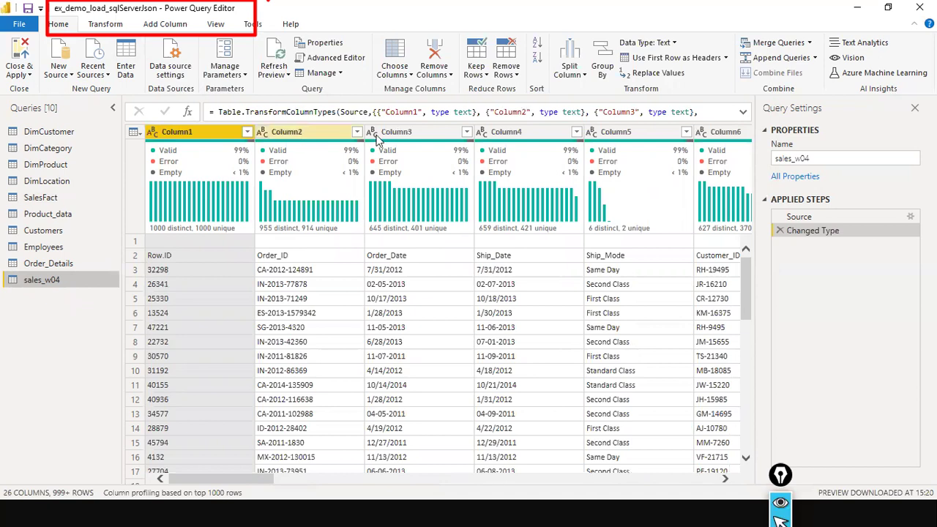
# Promote the first row of the sales_w04 query to column headers two times in a row.
pyautogui.moveTo(544, 149)
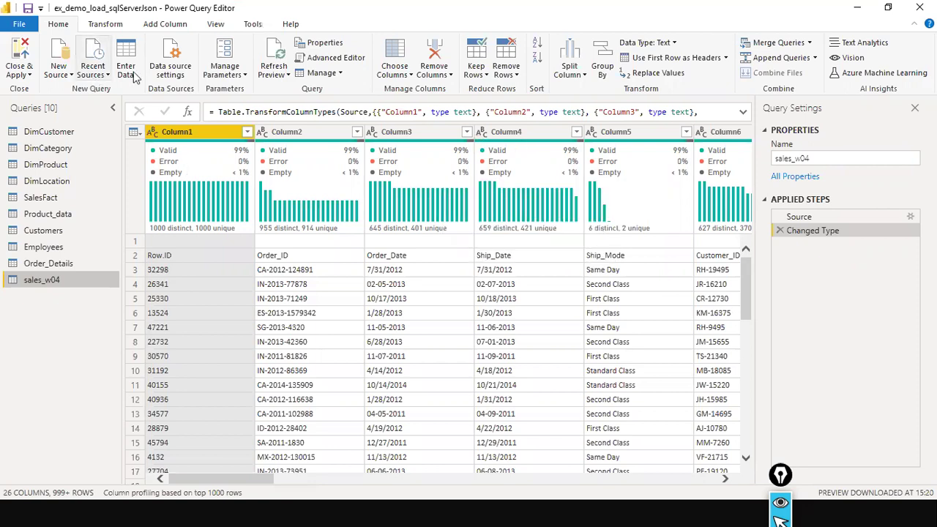
pyautogui.click(110, 24)
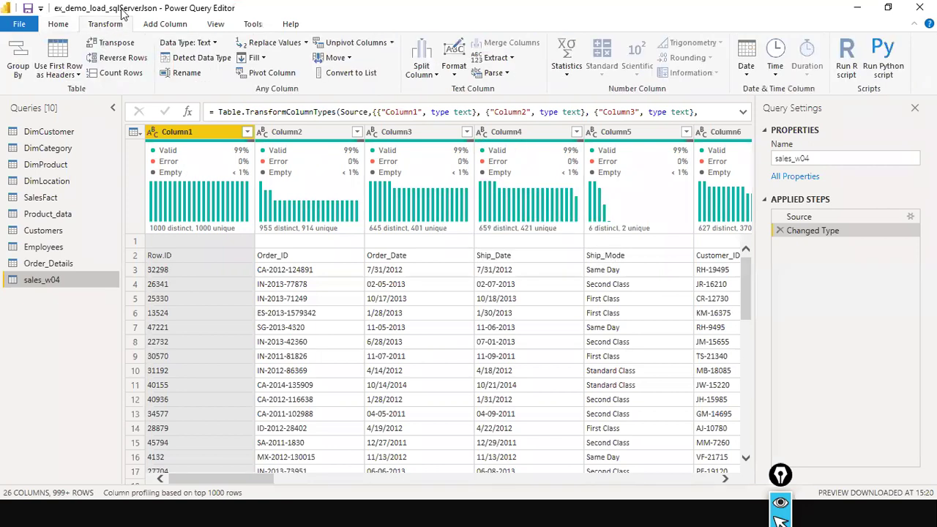
pyautogui.click(78, 76)
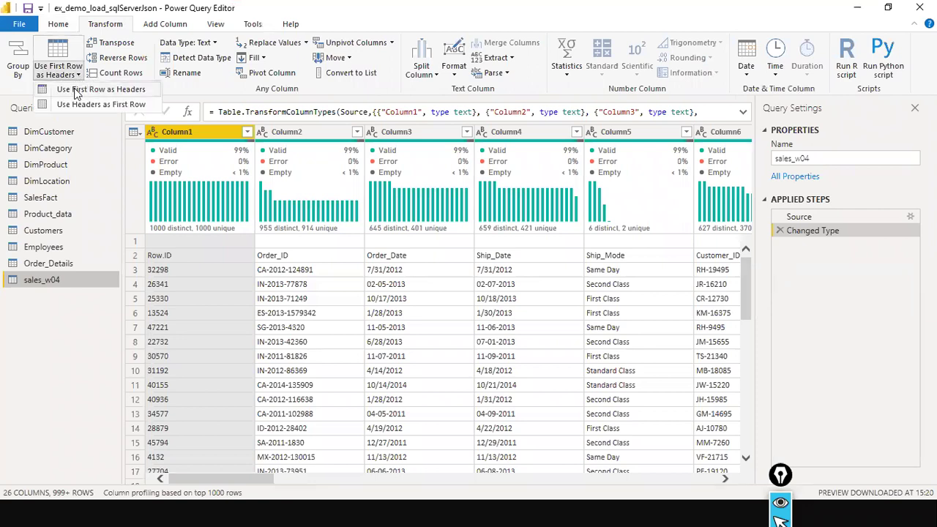
pyautogui.click(167, 82)
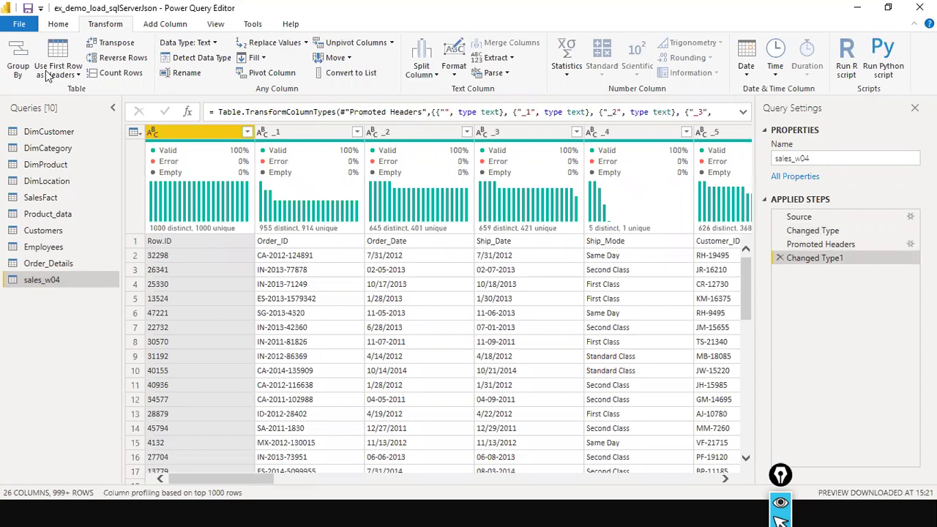
pyautogui.click(76, 74)
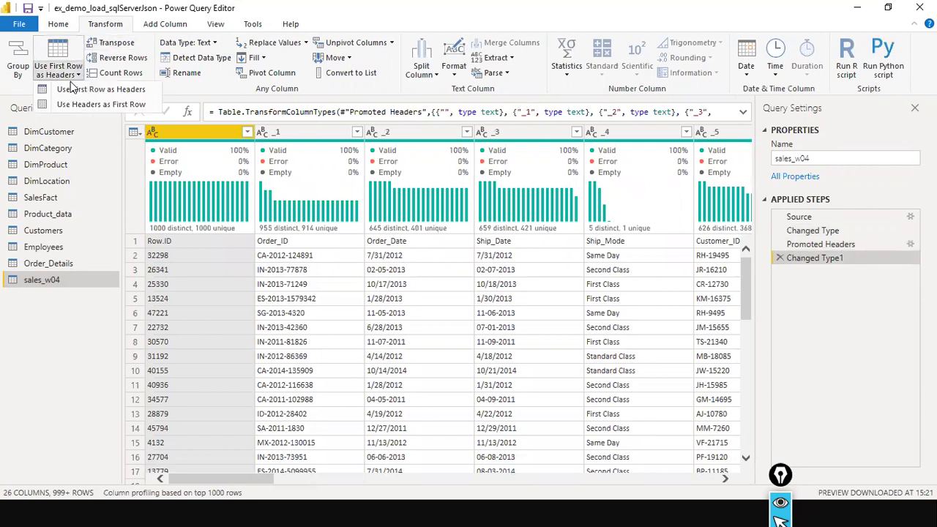
pyautogui.click(101, 88)
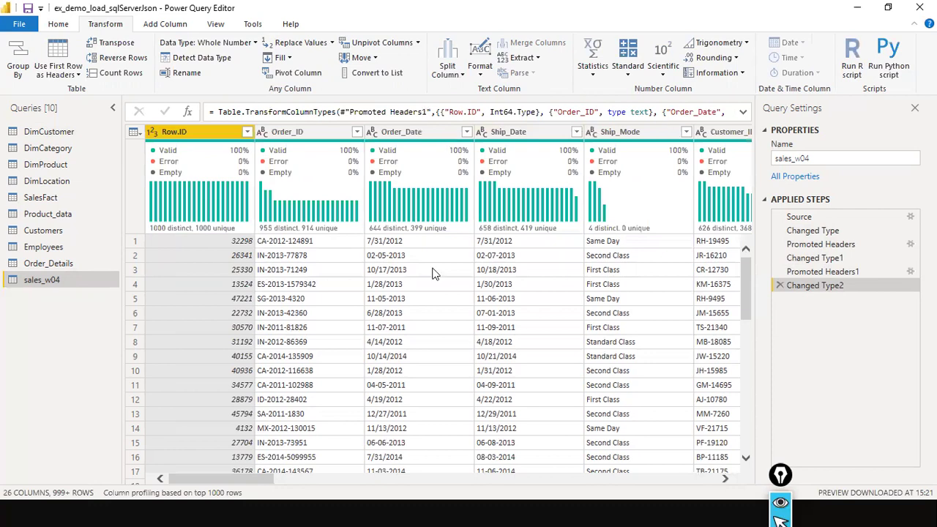
# Remove the Row.ID column from the sales_w04 query.
pyautogui.hscroll(5, 669, 450)
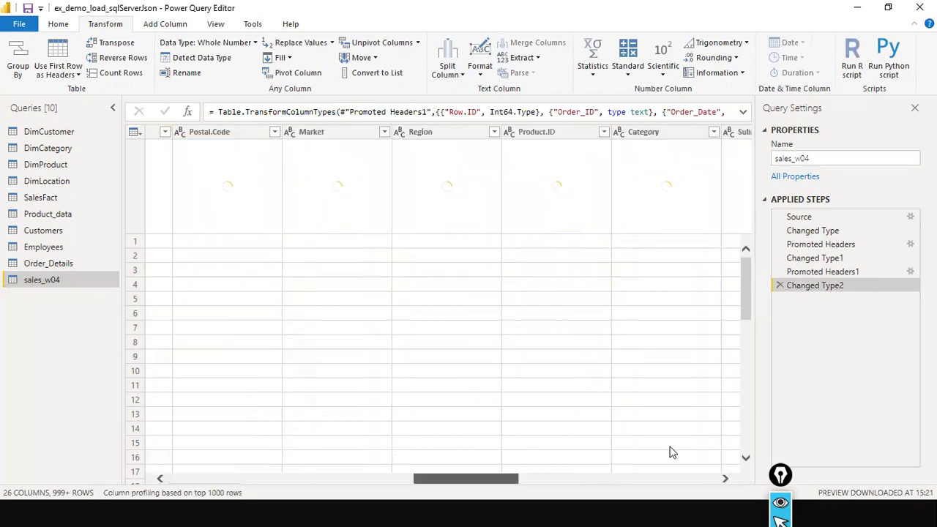
pyautogui.hscroll(4, 724, 442)
pyautogui.hscroll(-9, 173, 445)
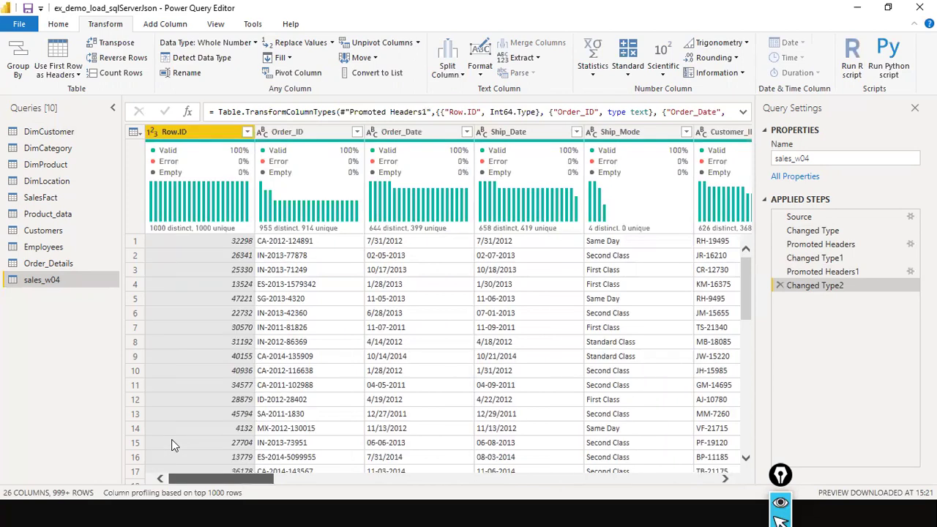
pyautogui.click(66, 73)
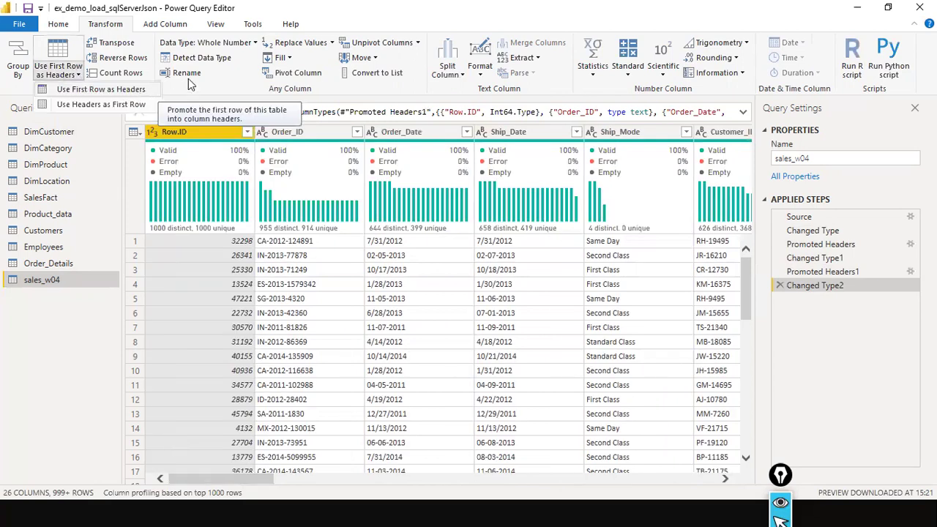
pyautogui.click(193, 164)
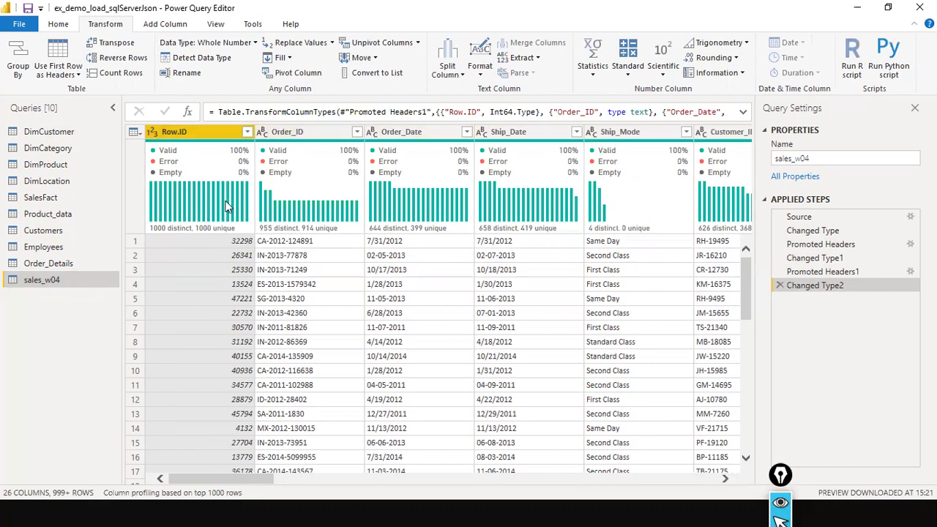
pyautogui.rightClick(216, 130)
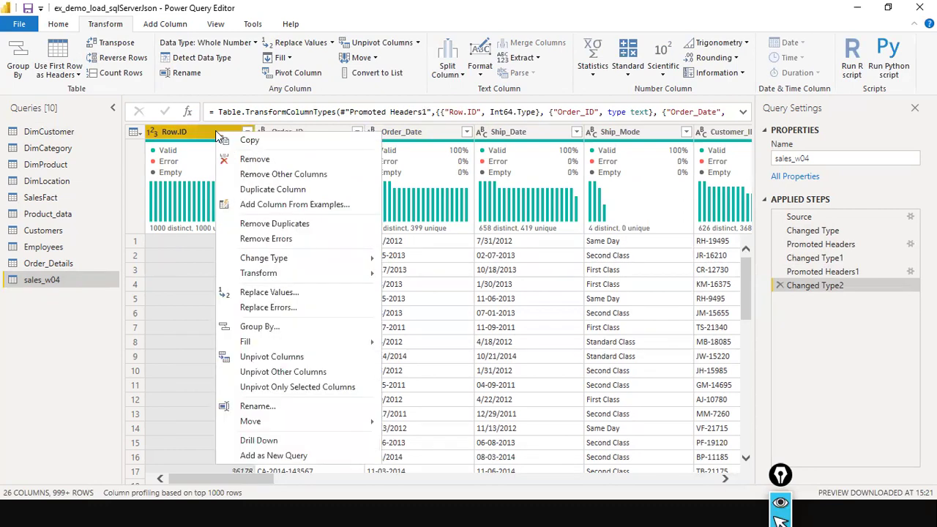
pyautogui.click(238, 155)
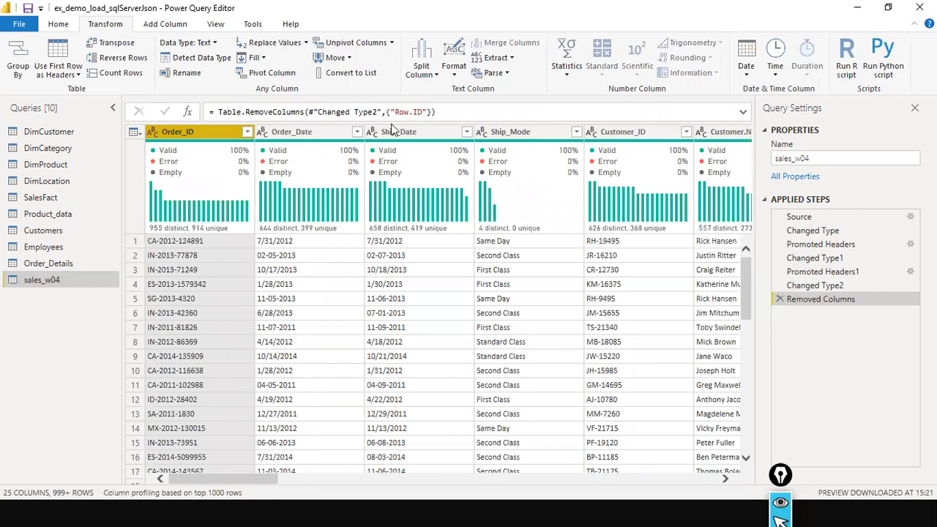
# Select the Order_Date column and look through the other columns of the sales_w04 query.
pyautogui.click(284, 132)
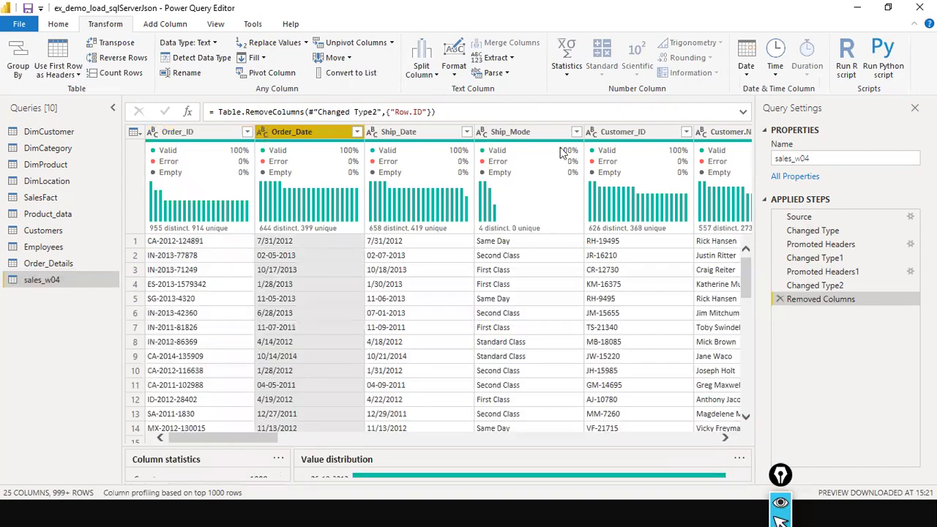
pyautogui.hscroll(5, 420, 432)
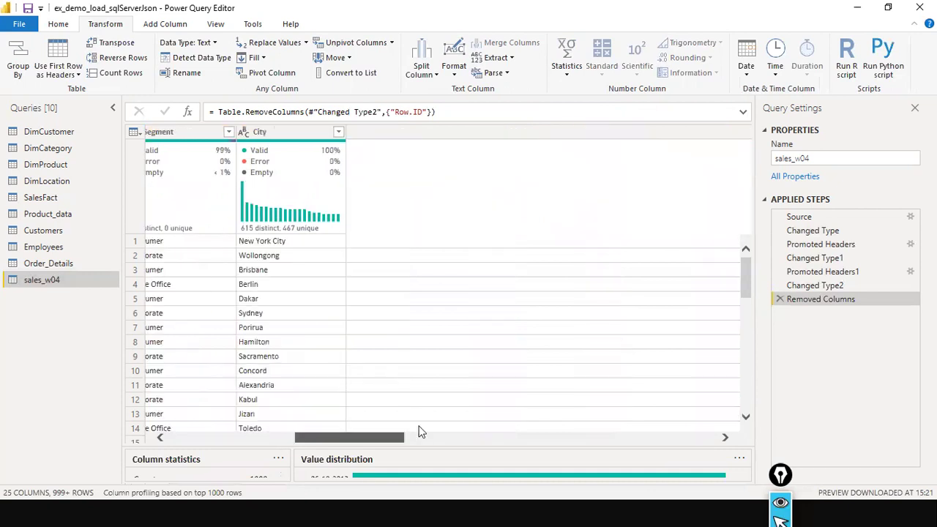
pyautogui.hscroll(5, 632, 412)
pyautogui.hscroll(3, 635, 412)
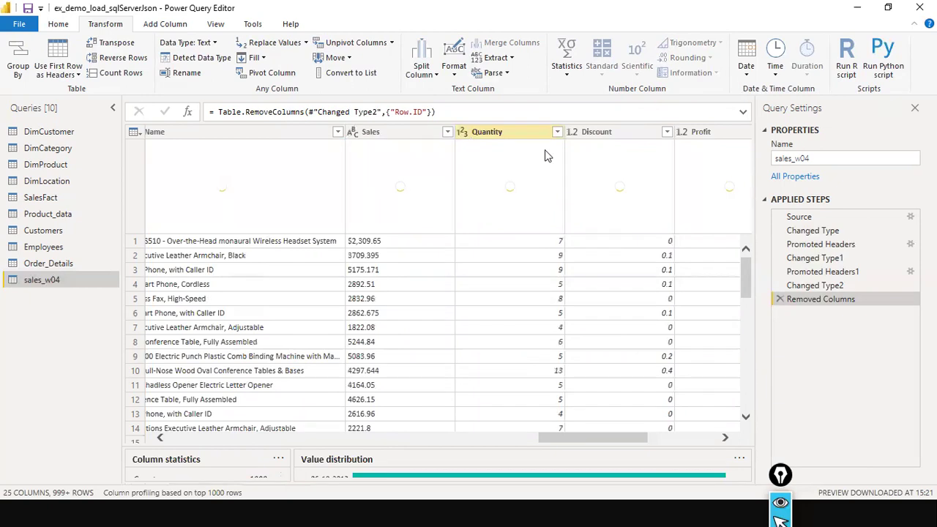
pyautogui.moveTo(544, 445); pyautogui.dragTo(156, 443)
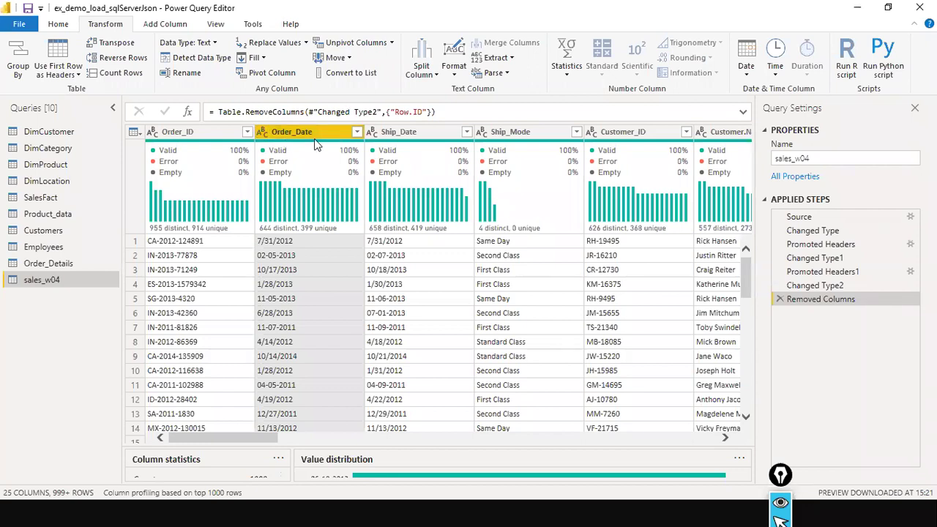
# Check the data type choices for the Order_Date column and examine how its date values are written.
pyautogui.click(262, 136)
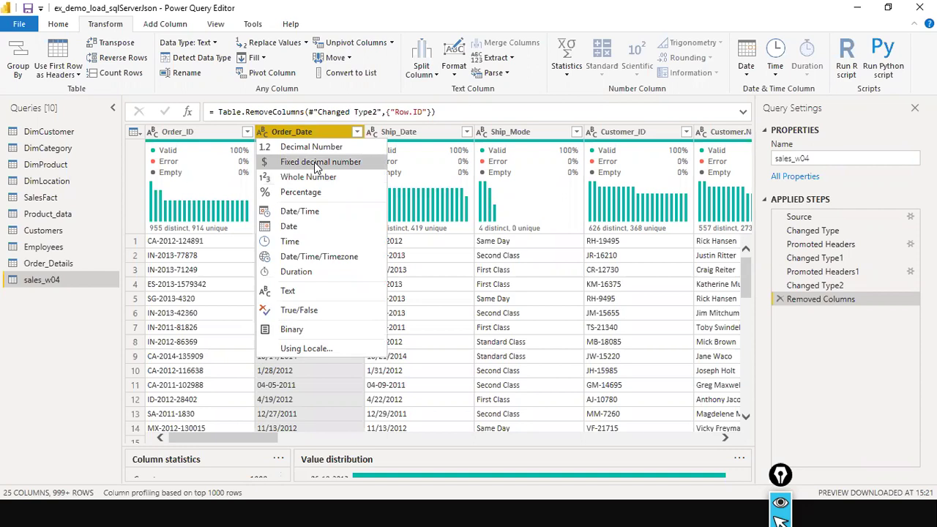
pyautogui.click(303, 233)
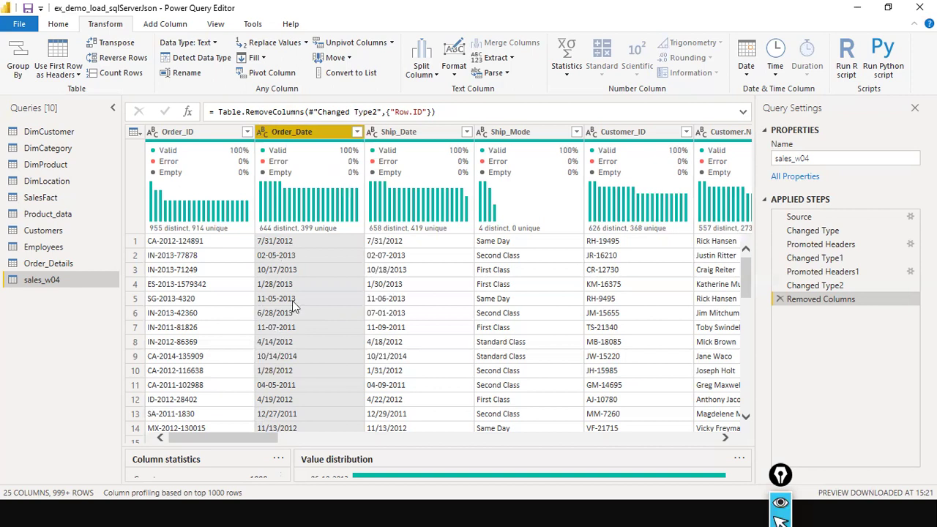
pyautogui.scroll(-3, 297, 419)
pyautogui.scroll(3, 297, 417)
pyautogui.moveTo(315, 216)
pyautogui.click(263, 133)
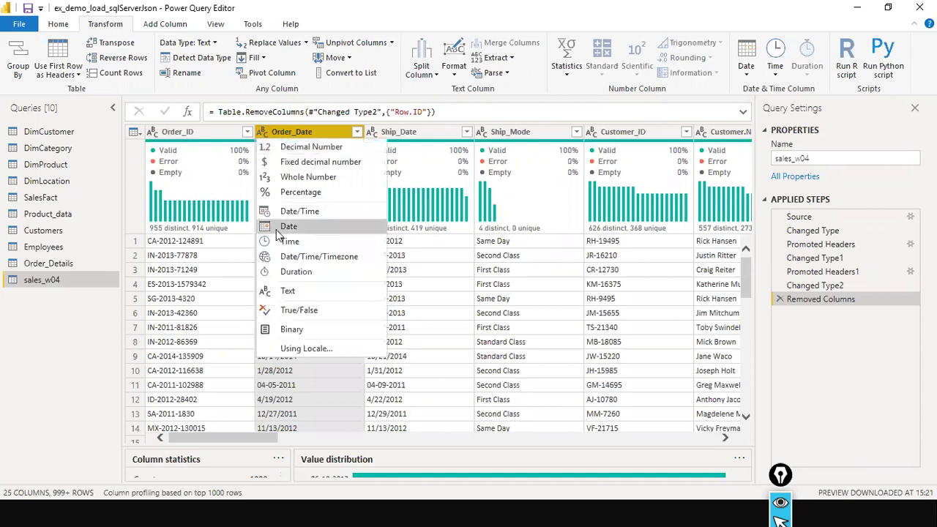
pyautogui.click(291, 424)
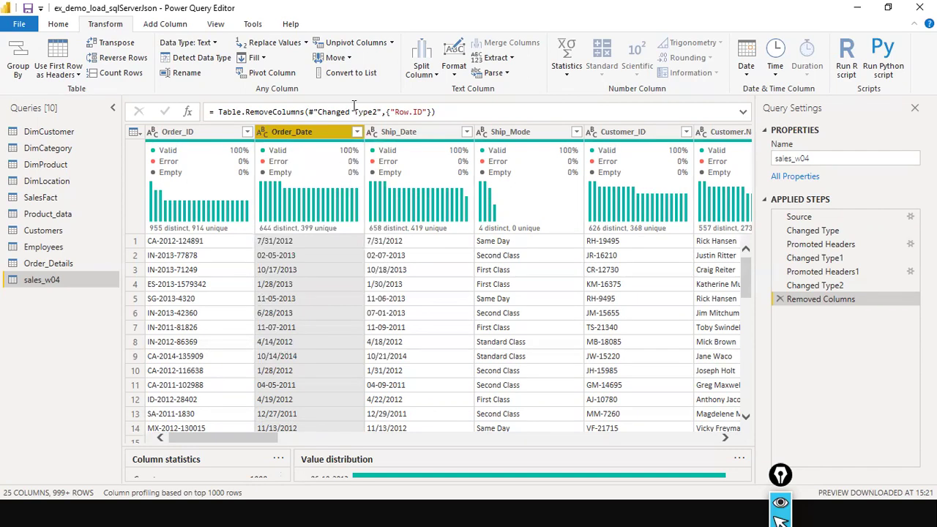
# Replace every "-" with "/" in the Order_Date column of the sales_w04 query.
pyautogui.rightClick(293, 130)
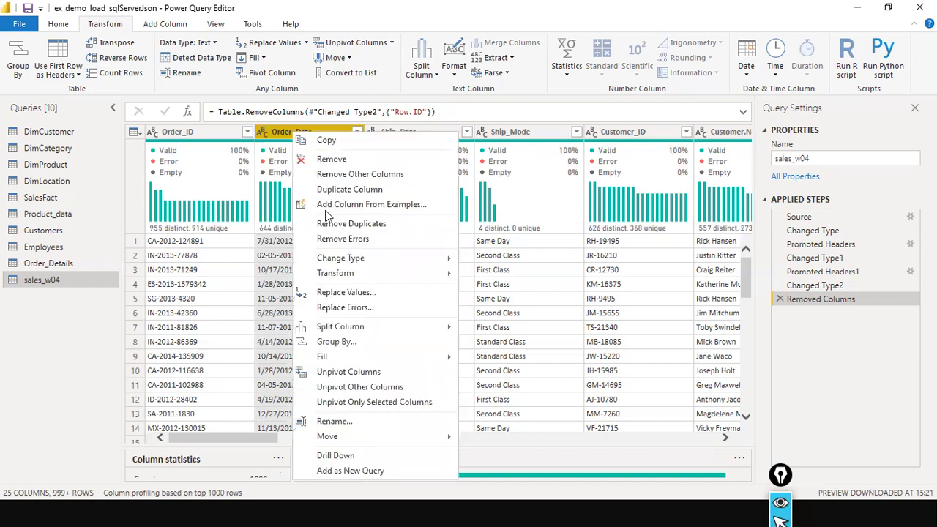
pyautogui.click(384, 304)
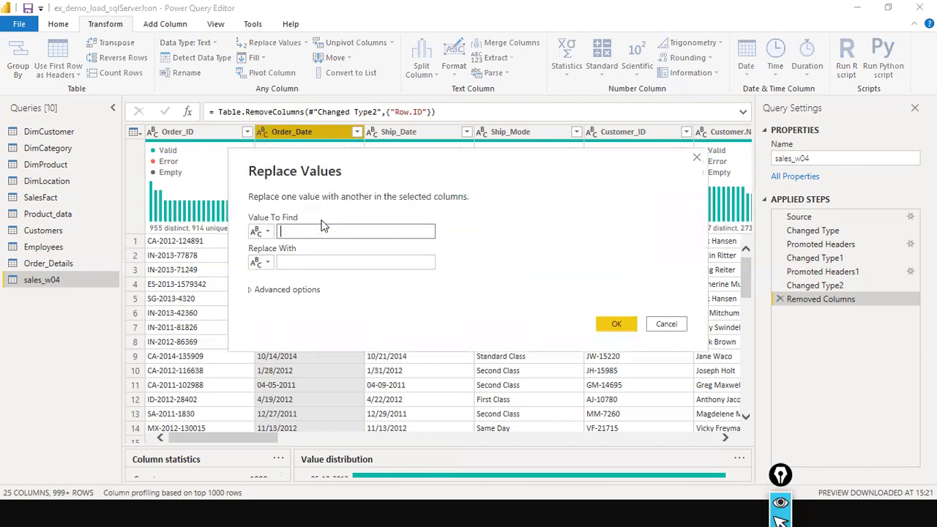
pyautogui.write('-')
pyautogui.click(311, 262)
pyautogui.write('/')
pyautogui.click(618, 326)
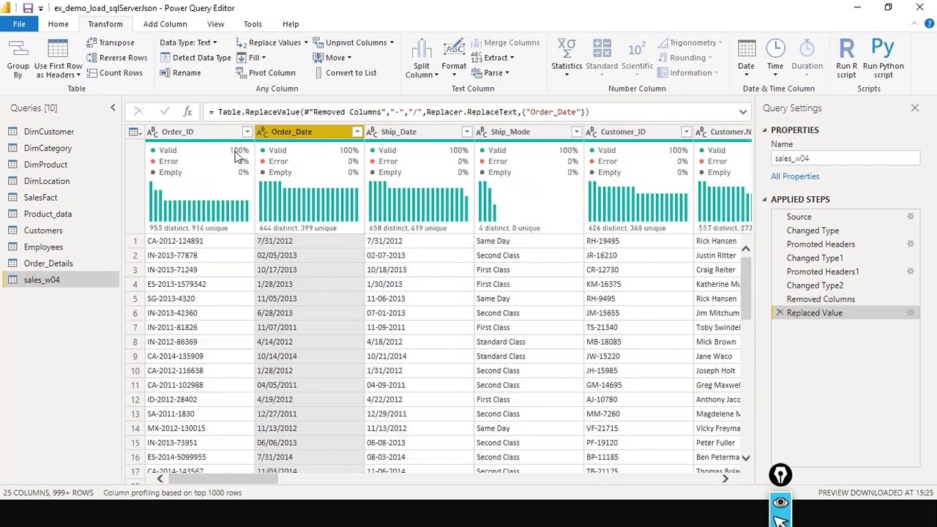
# Start a locale-based type change for the Order_Date column and set its data type to Date.
pyautogui.click(262, 132)
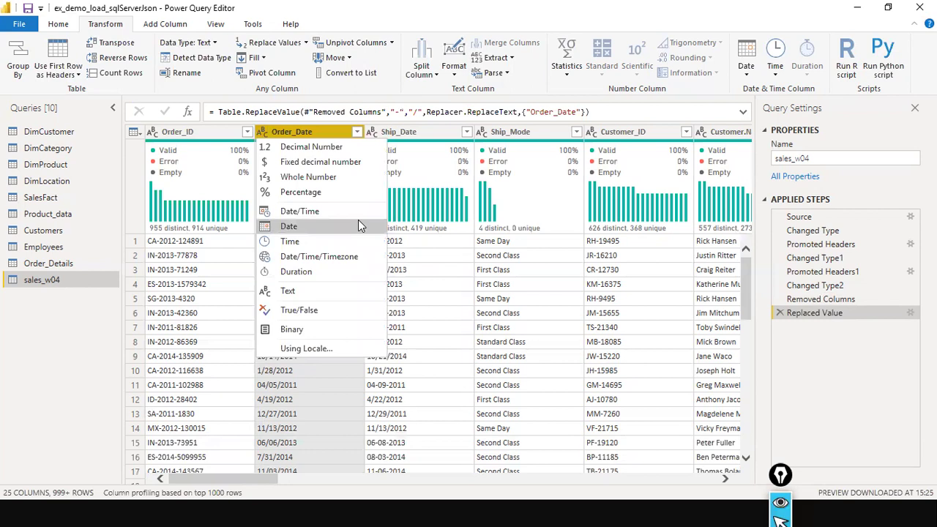
pyautogui.click(293, 350)
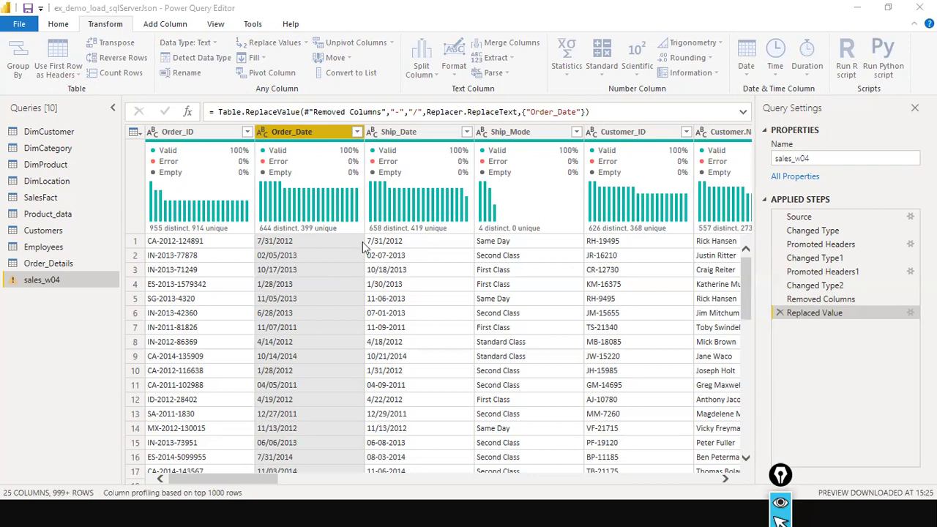
pyautogui.click(282, 262)
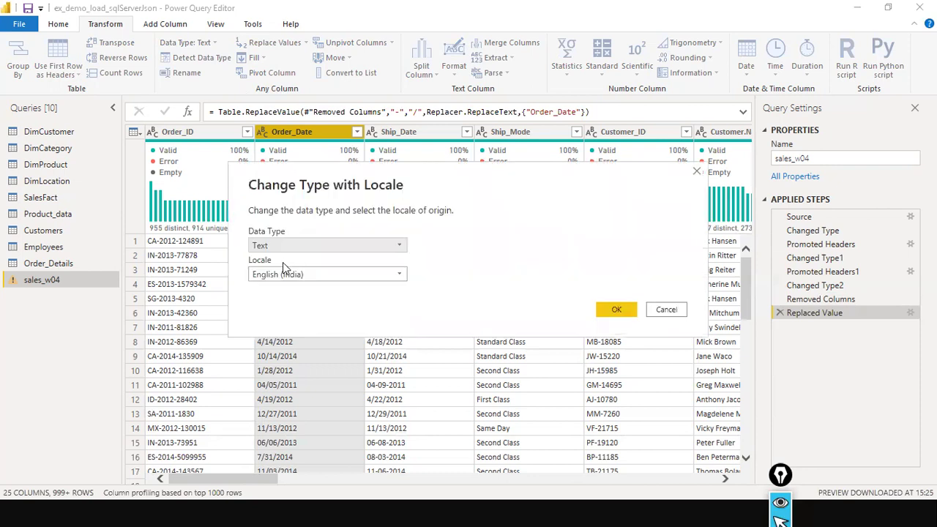
pyautogui.moveTo(458, 176); pyautogui.dragTo(601, 91)
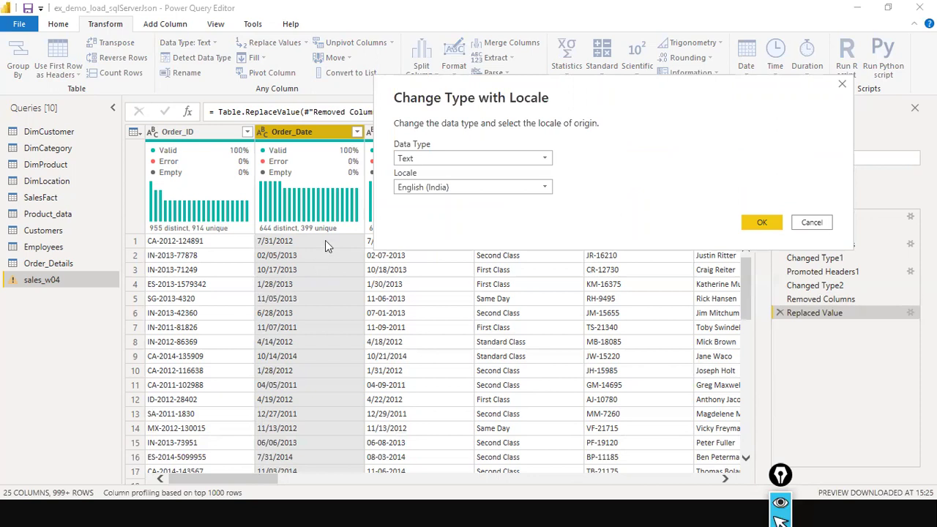
pyautogui.click(540, 160)
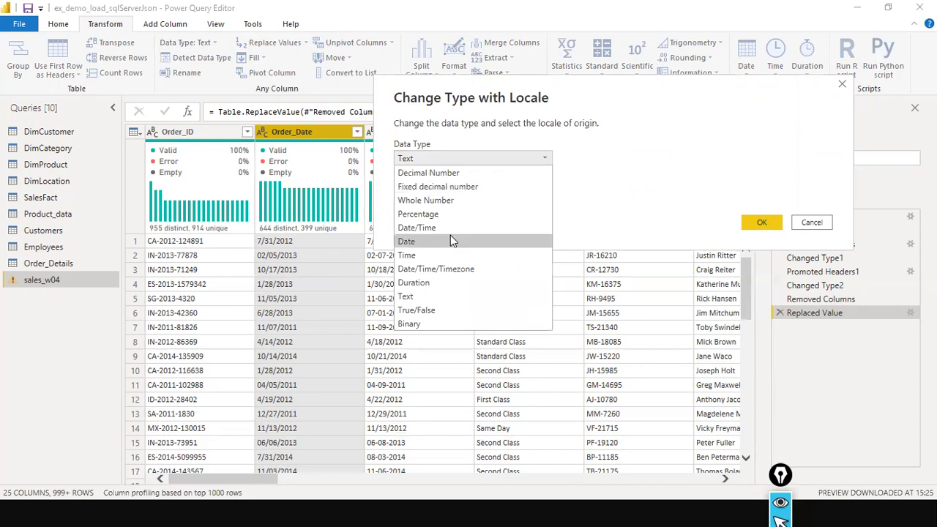
pyautogui.press('Return')
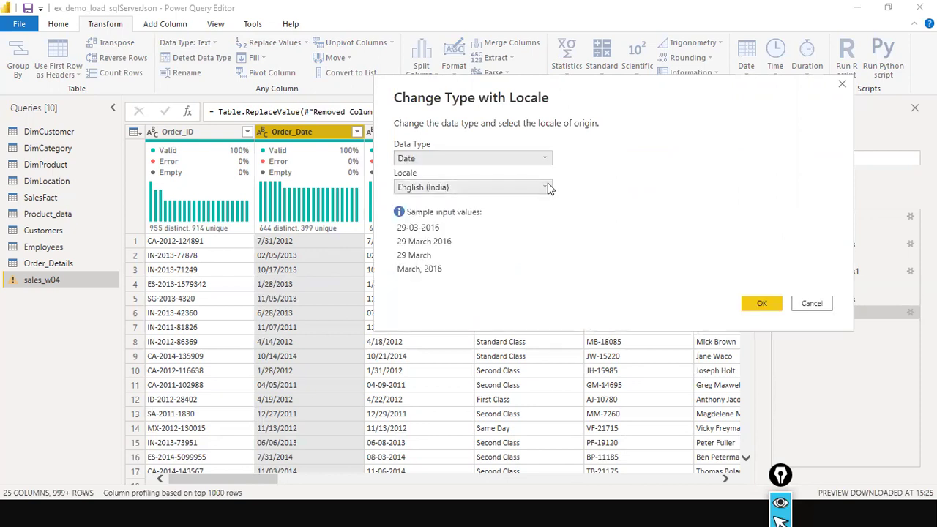
# Set the locale of origin to English (United States) and apply the type change to Order_Date.
pyautogui.click(550, 189)
pyautogui.scroll(-6, 539, 322)
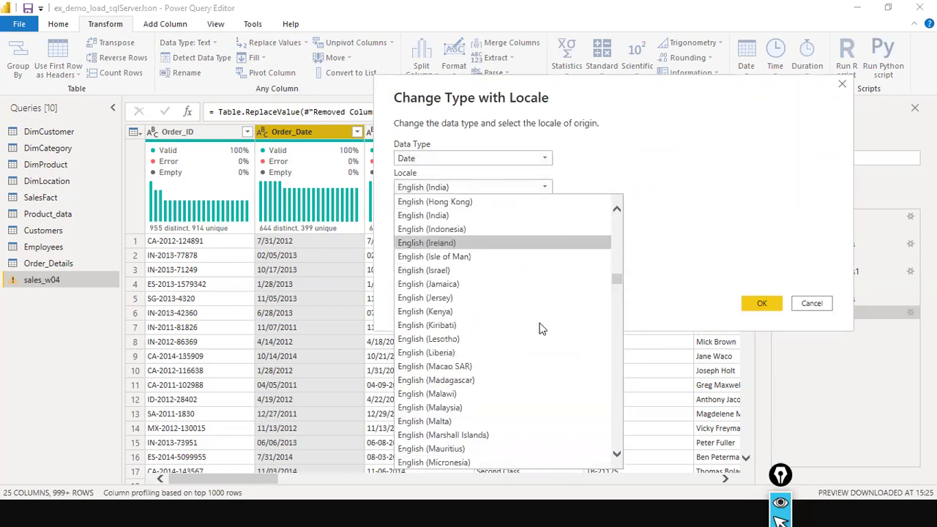
pyautogui.scroll(-4, 542, 339)
pyautogui.scroll(-8, 543, 338)
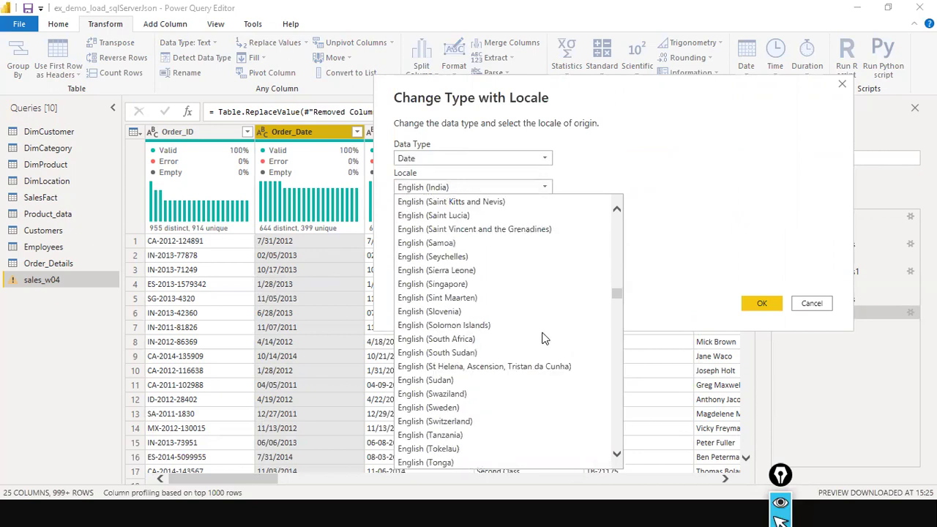
pyautogui.scroll(-4, 498, 372)
pyautogui.click(500, 381)
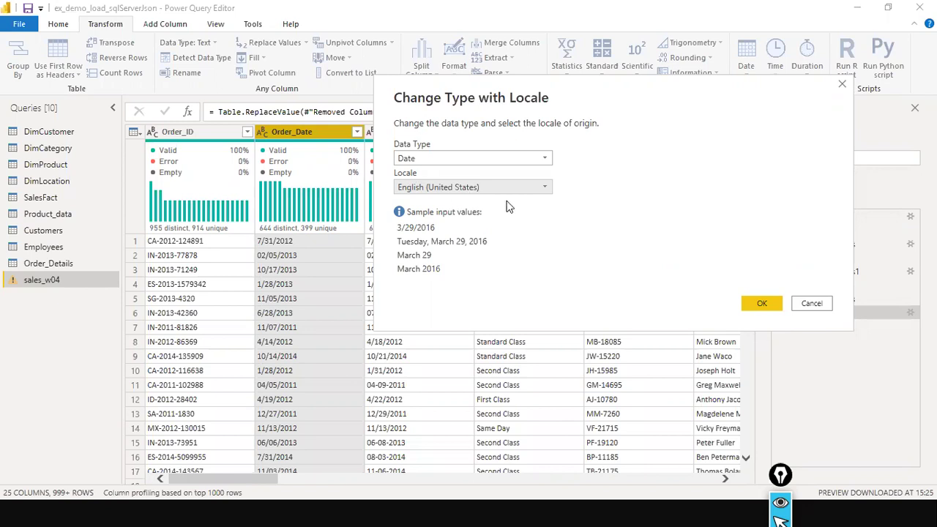
pyautogui.click(758, 306)
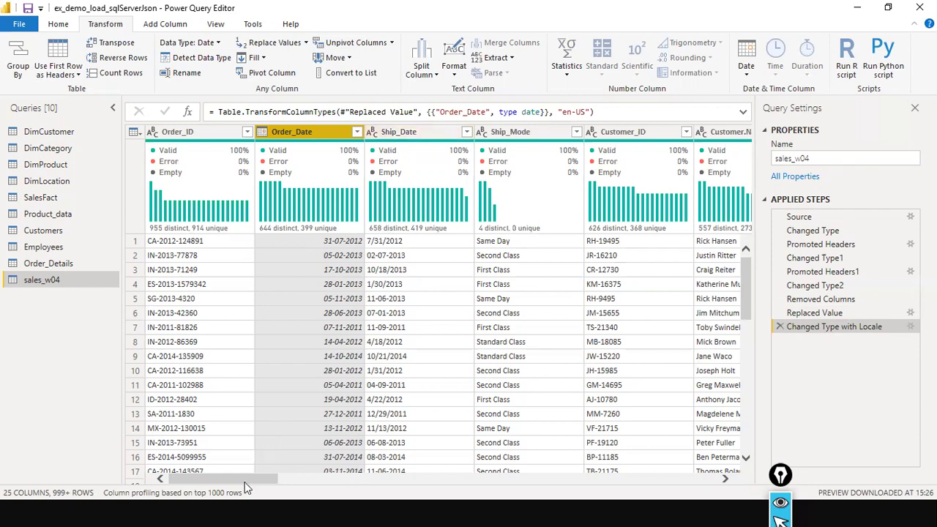
# Examine the data type and row values of the Sales column for entries that are not plain numbers.
pyautogui.hscroll(10, 728, 426)
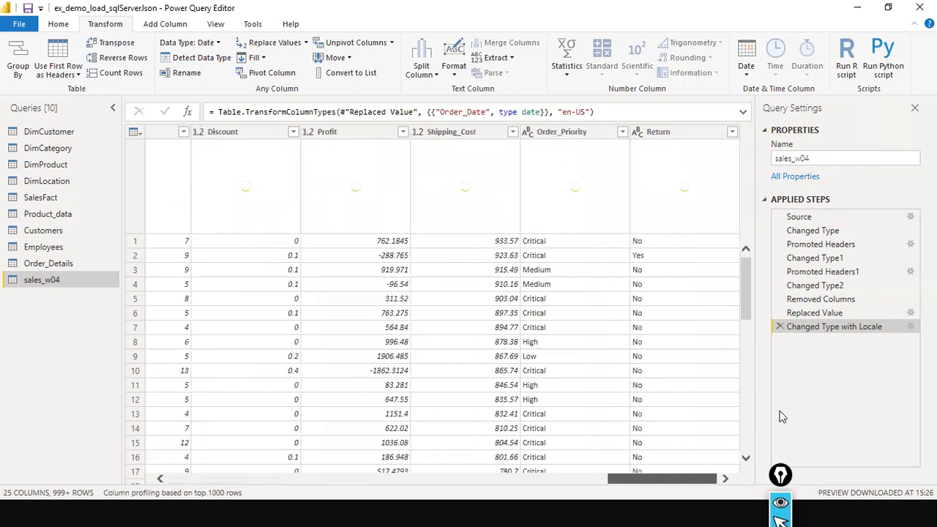
pyautogui.hscroll(-3, 641, 404)
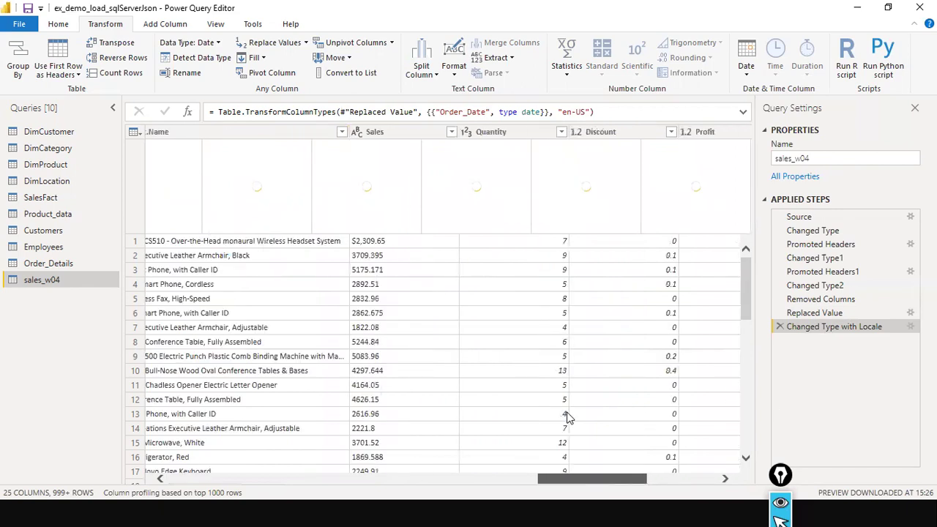
pyautogui.hscroll(-2, 506, 276)
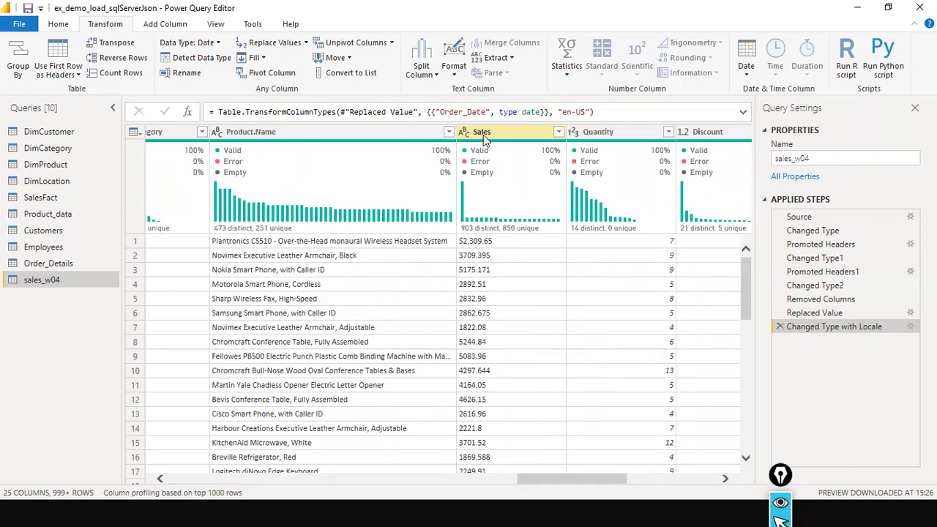
pyautogui.click(462, 135)
pyautogui.moveTo(476, 149)
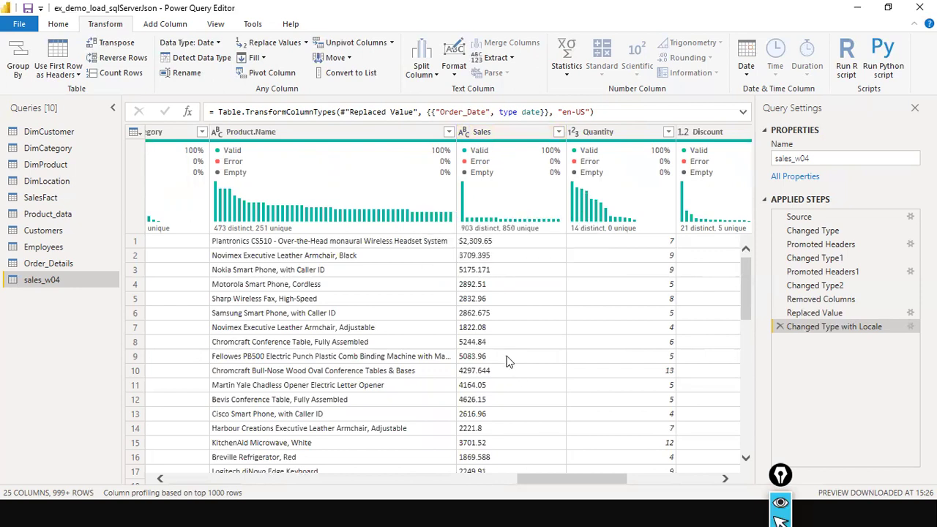
pyautogui.scroll(-4, 509, 362)
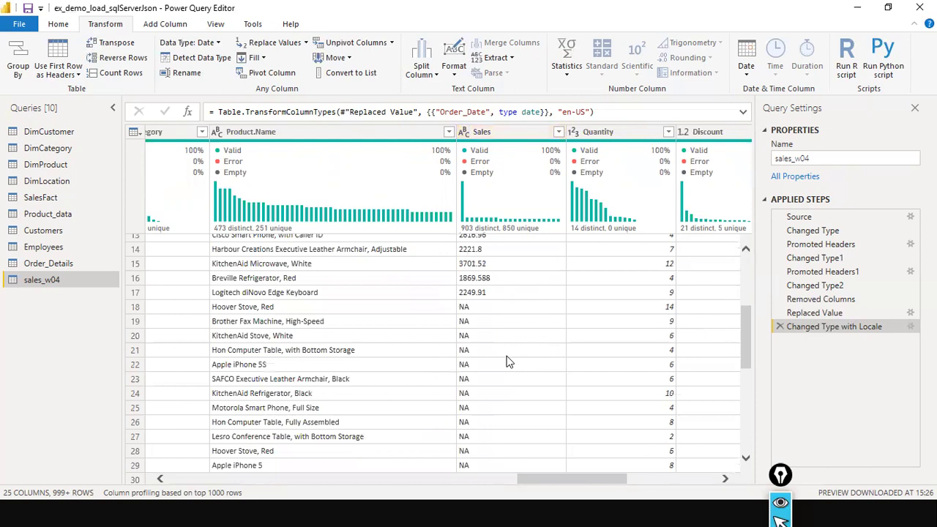
pyautogui.scroll(-10, 509, 362)
pyautogui.scroll(10, 509, 361)
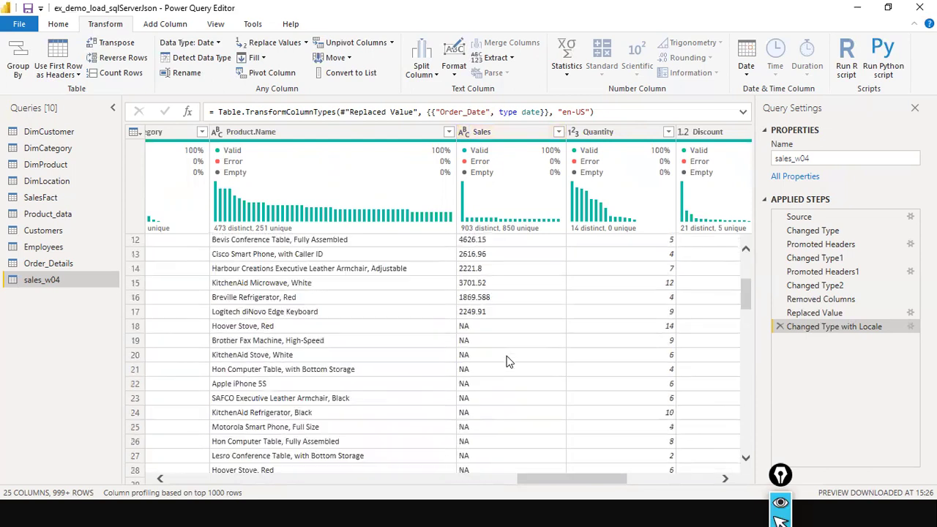
pyautogui.scroll(4, 473, 247)
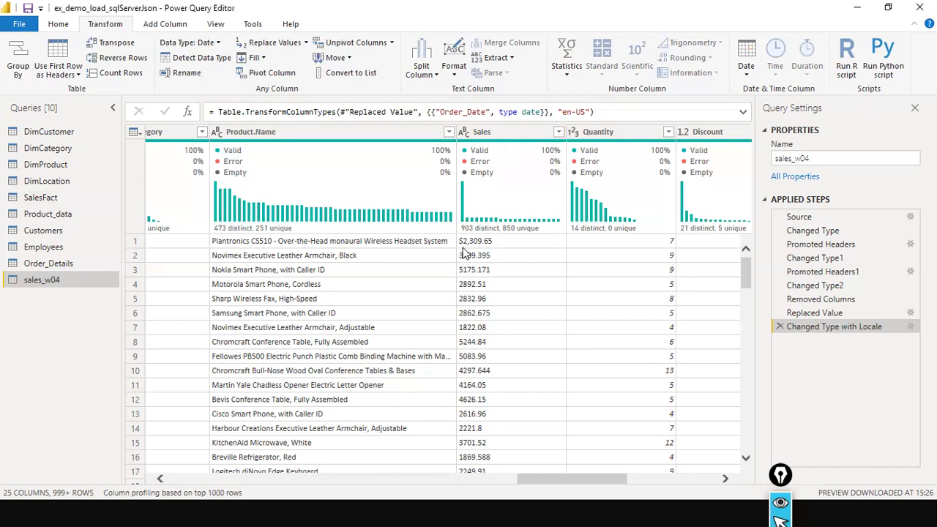
# Replace "$" with an empty value in the Sales column.
pyautogui.rightClick(498, 137)
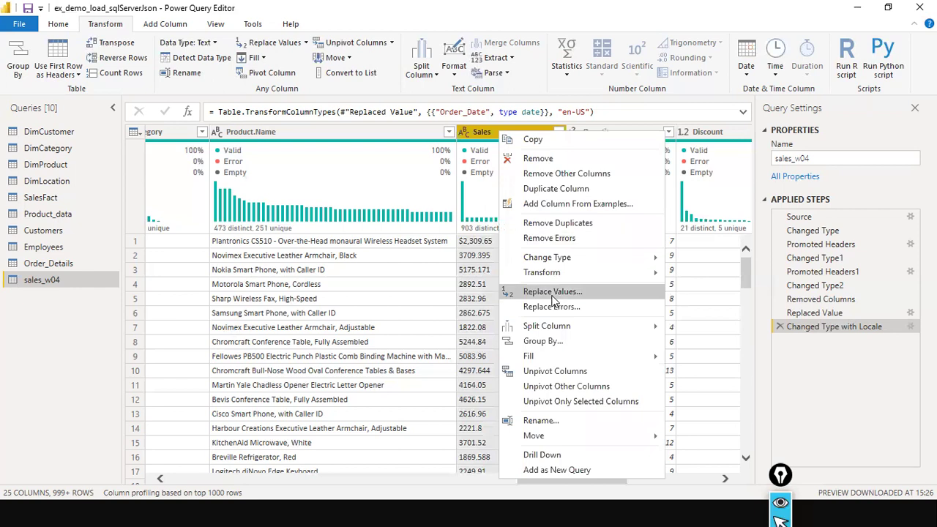
pyautogui.click(412, 292)
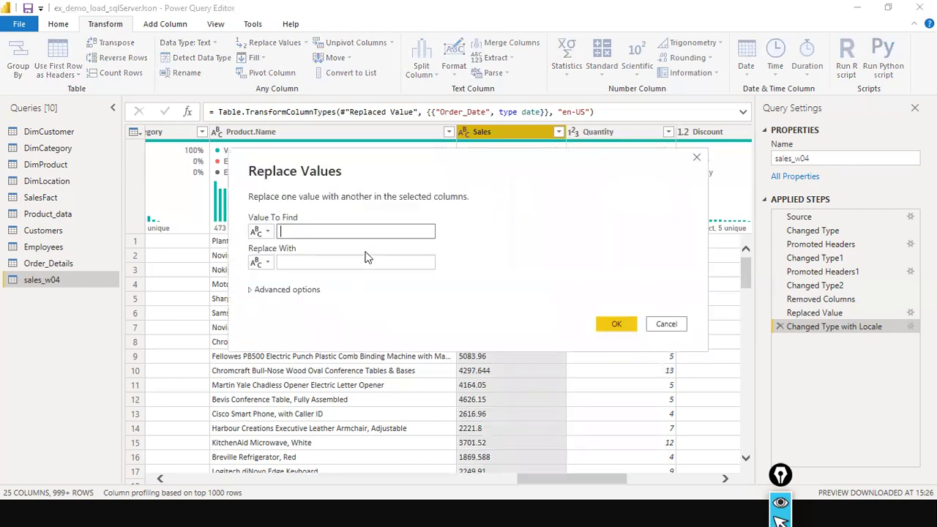
pyautogui.write('$')
pyautogui.press('Tab')
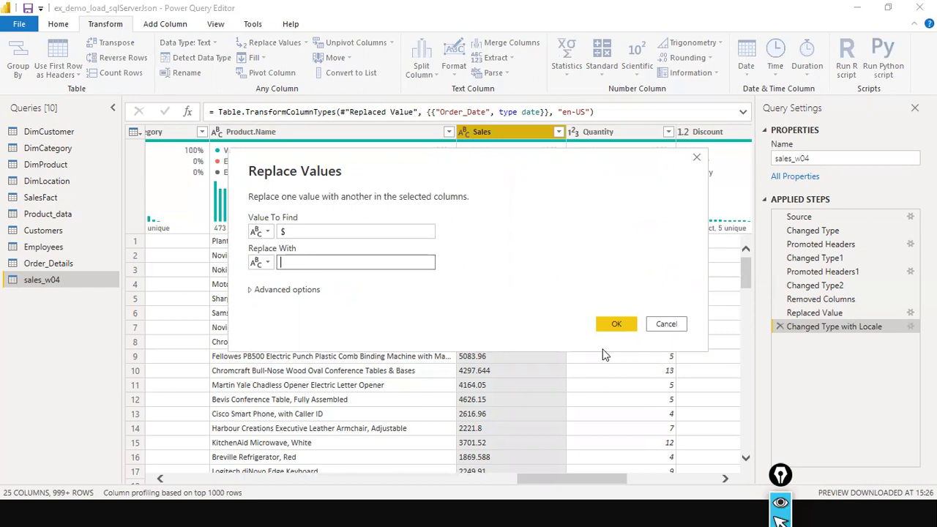
pyautogui.click(617, 323)
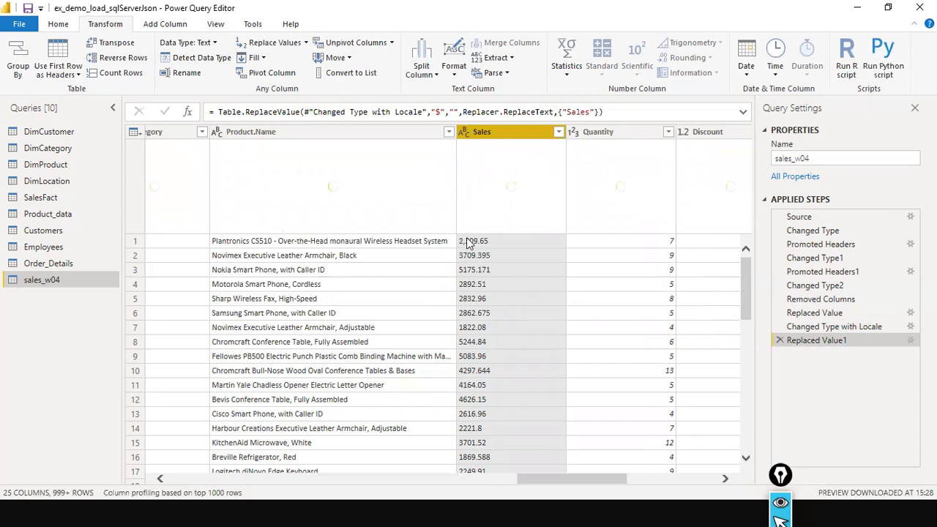
# Examine the Sales column's rows and its list of distinct values for remaining non-numeric entries.
pyautogui.scroll(-4, 538, 279)
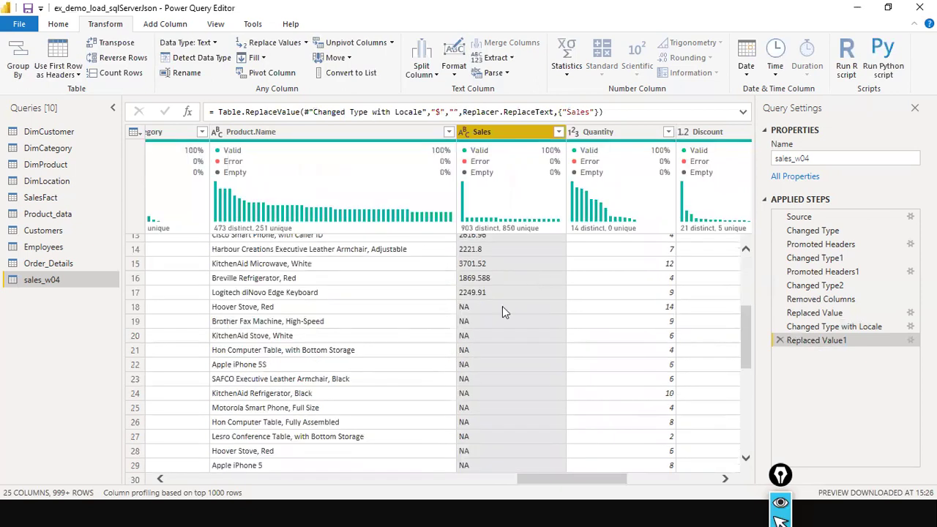
pyautogui.scroll(1, 491, 336)
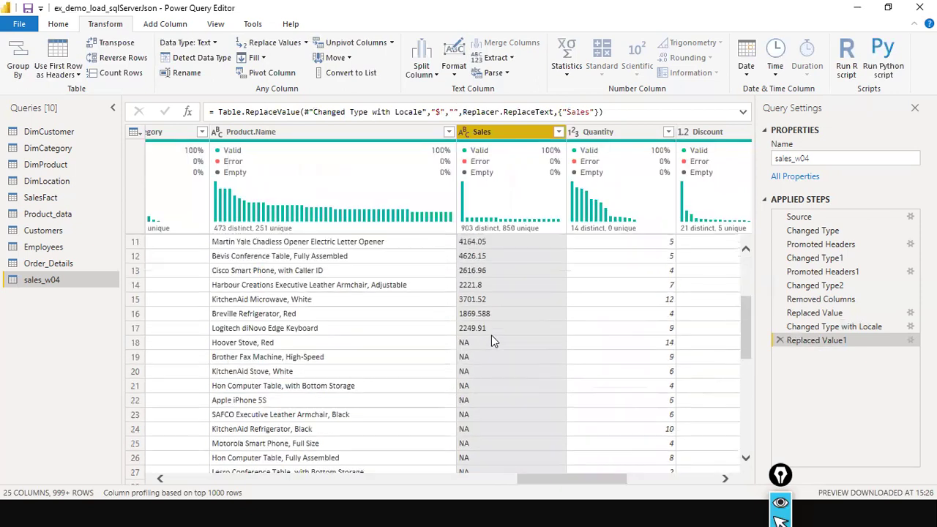
pyautogui.scroll(3, 501, 376)
pyautogui.scroll(1, 555, 168)
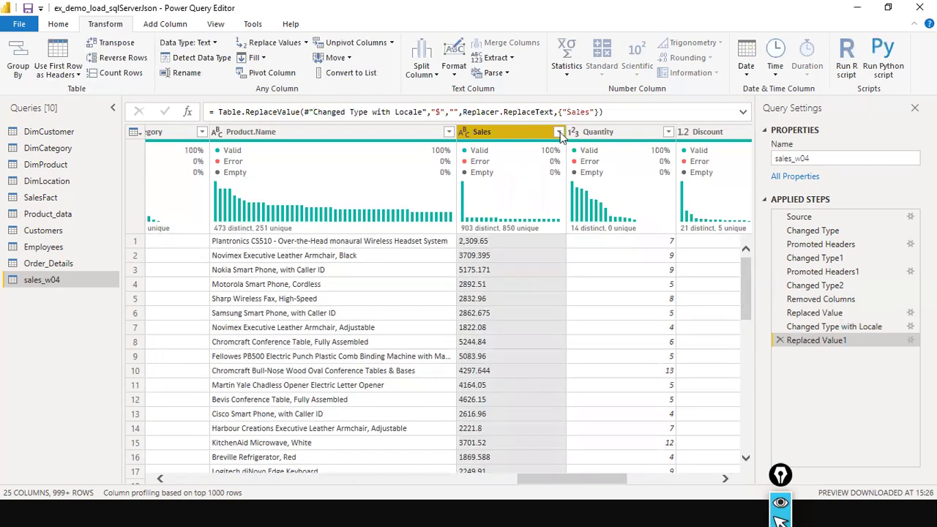
pyautogui.click(560, 132)
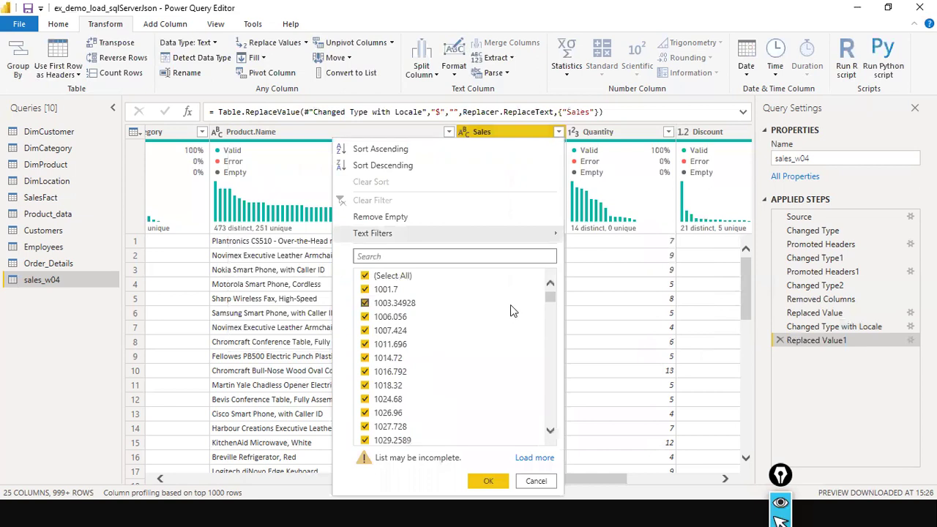
pyautogui.scroll(-5, 512, 317)
pyautogui.scroll(-5, 511, 320)
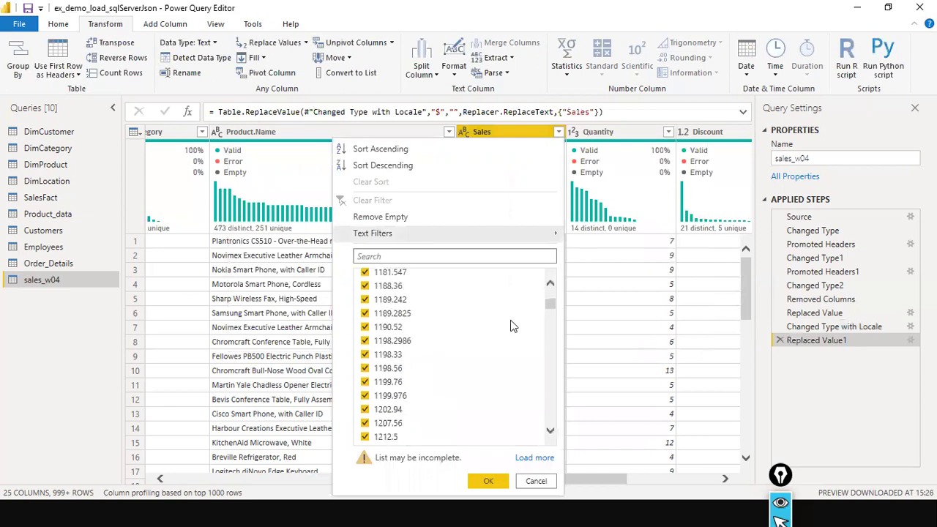
pyautogui.scroll(-5, 516, 316)
pyautogui.scroll(5, 548, 308)
pyautogui.scroll(10, 470, 290)
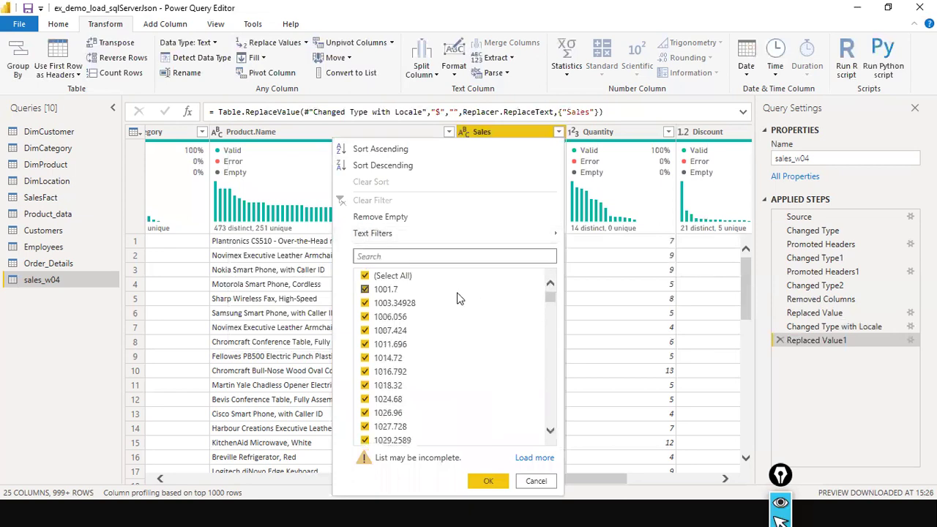
pyautogui.scroll(-5, 417, 322)
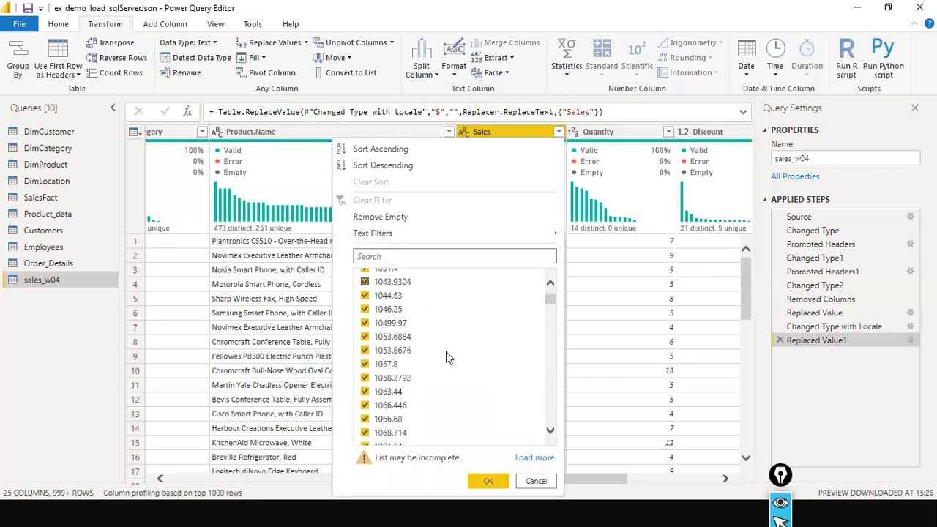
pyautogui.click(535, 482)
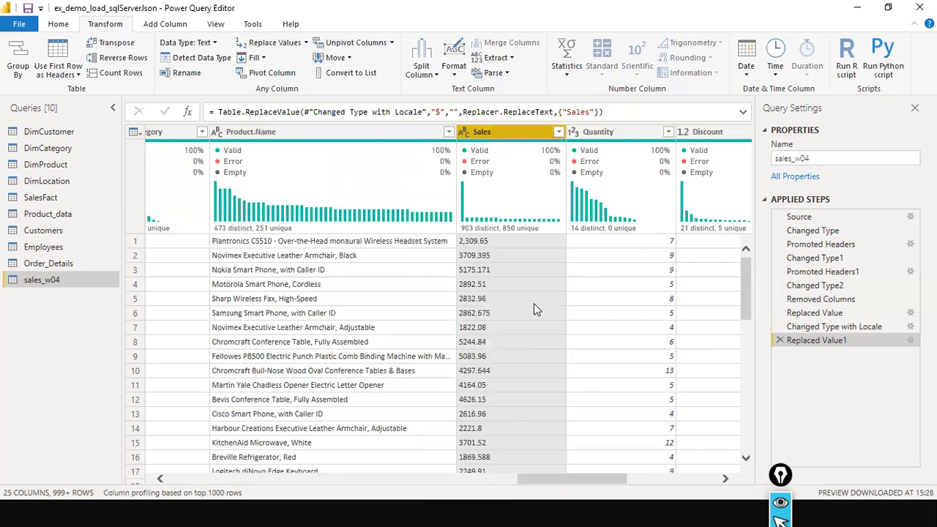
# Replace "NA" with "0" in the Sales column.
pyautogui.scroll(-4, 527, 314)
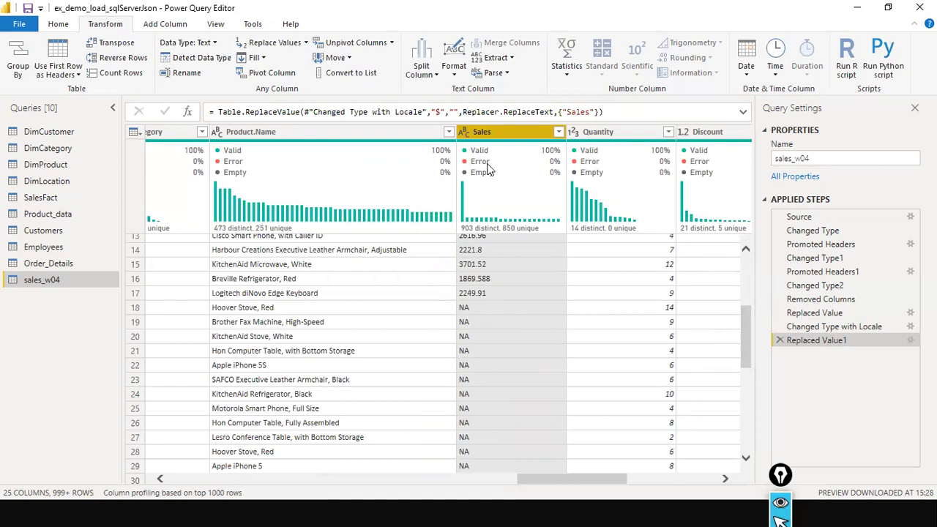
pyautogui.rightClick(515, 136)
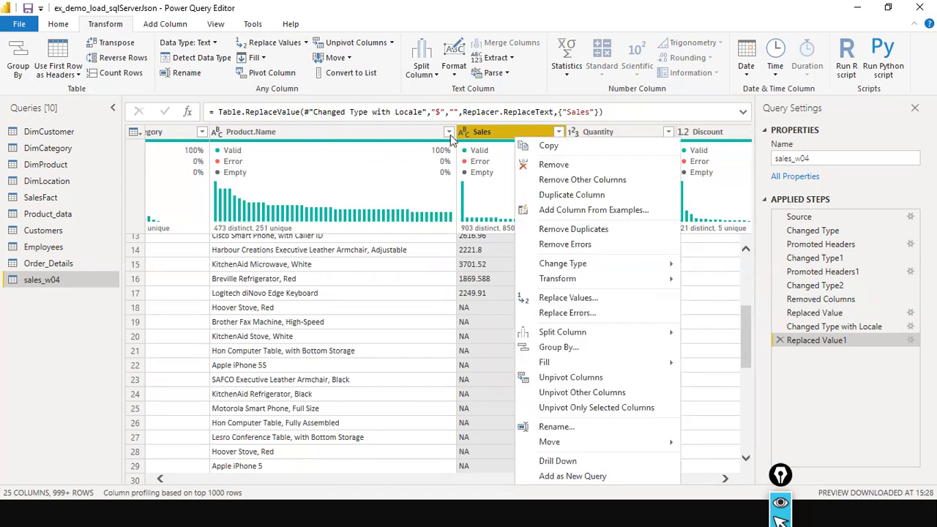
pyautogui.click(472, 132)
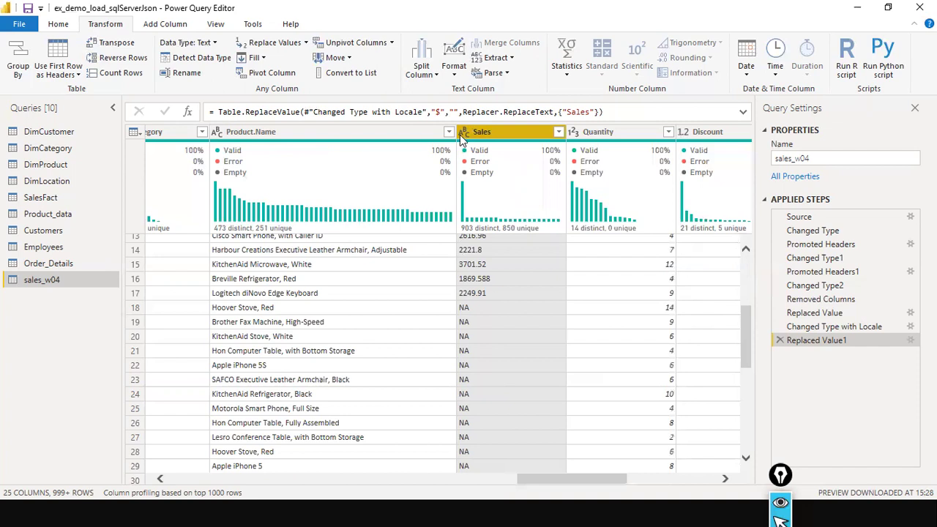
pyautogui.click(461, 133)
pyautogui.click(517, 136)
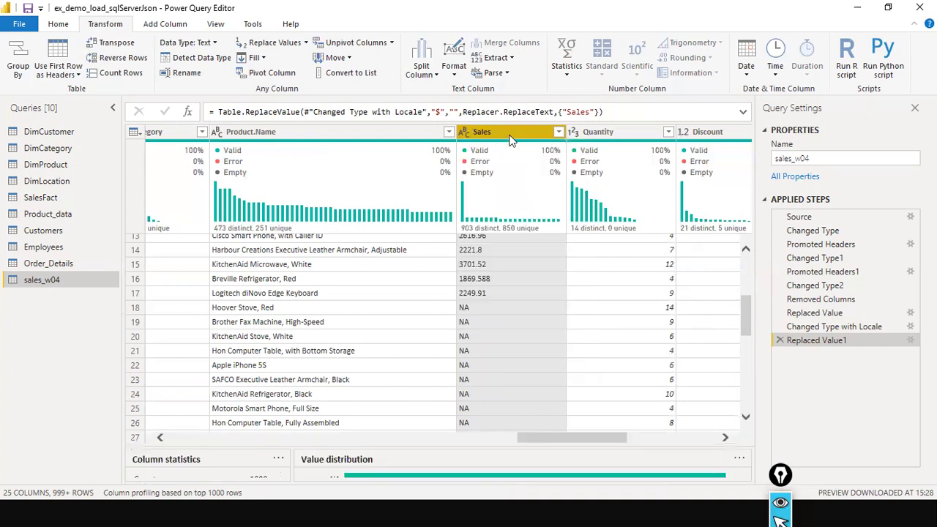
pyautogui.rightClick(514, 137)
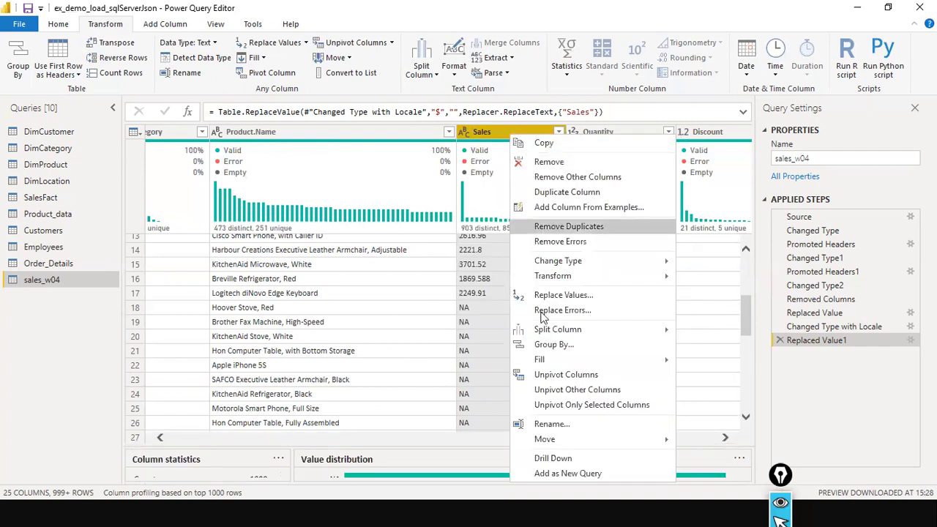
pyautogui.press('Return')
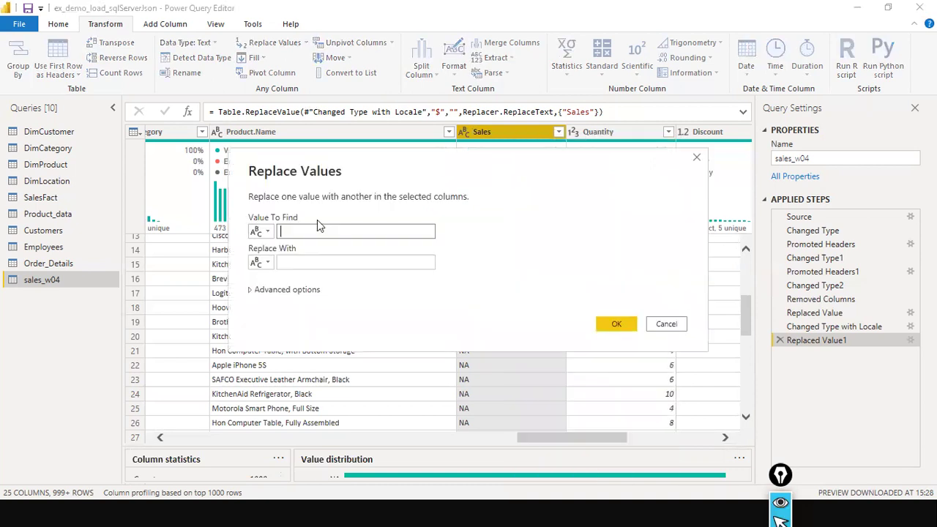
pyautogui.write('NA')
pyautogui.click(339, 263)
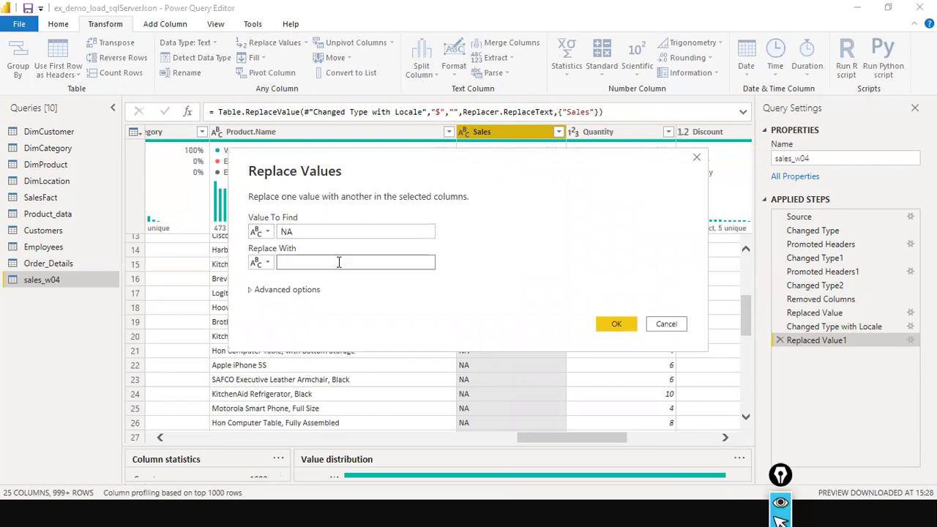
pyautogui.write('0')
pyautogui.click(629, 325)
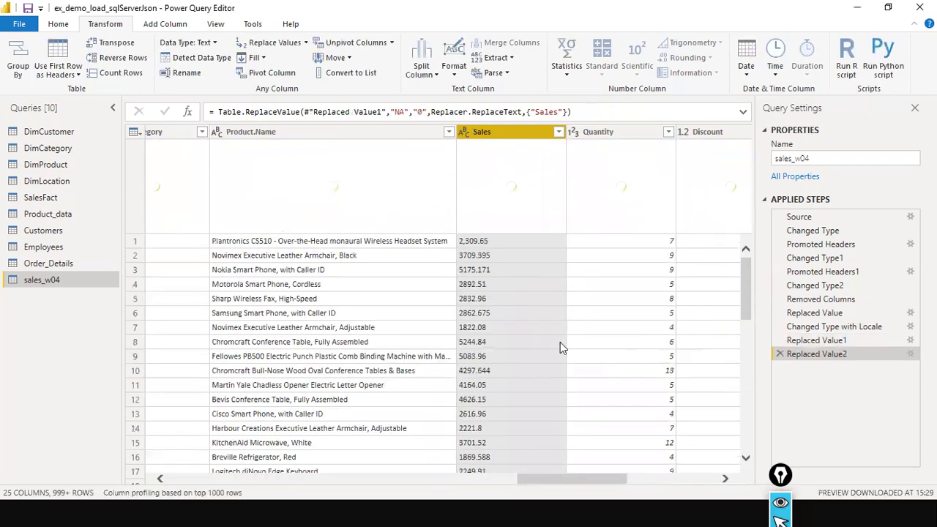
pyautogui.scroll(-10, 500, 334)
pyautogui.scroll(4, 491, 362)
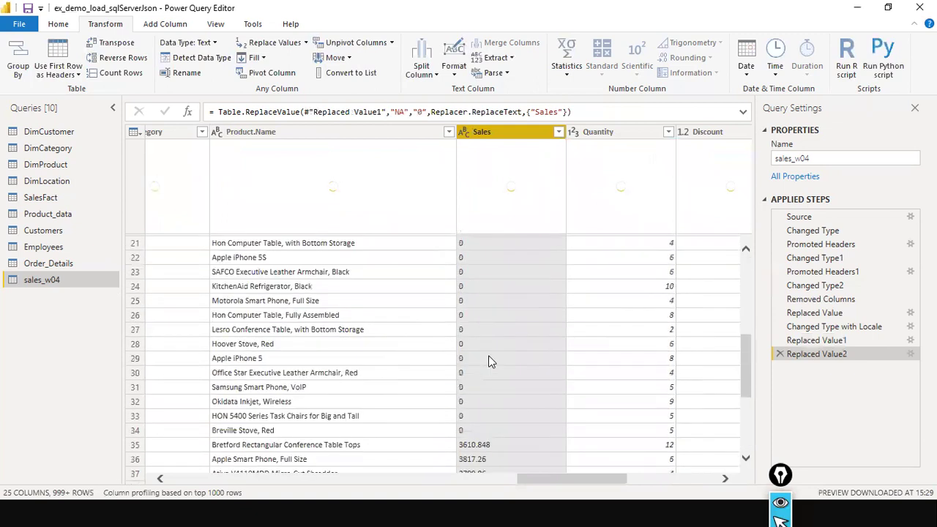
pyautogui.scroll(-5, 488, 358)
pyautogui.scroll(12, 483, 293)
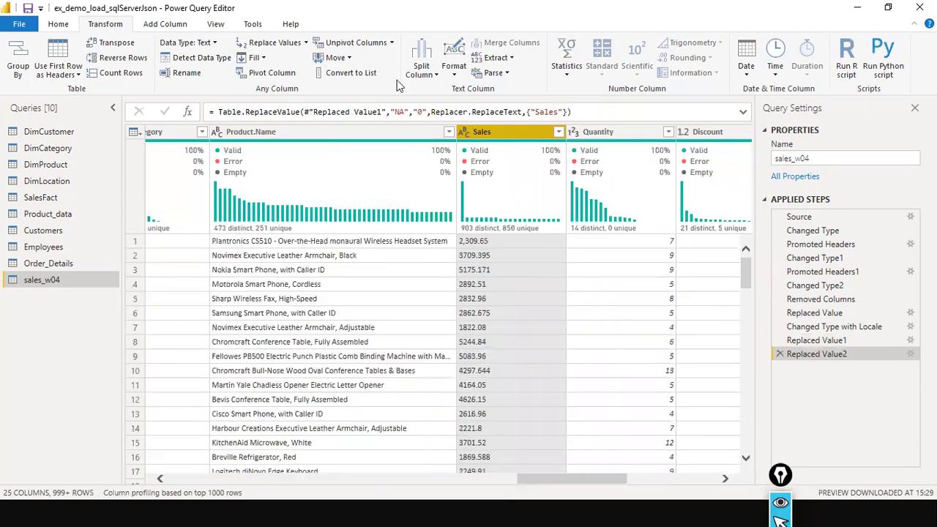
pyautogui.click(464, 135)
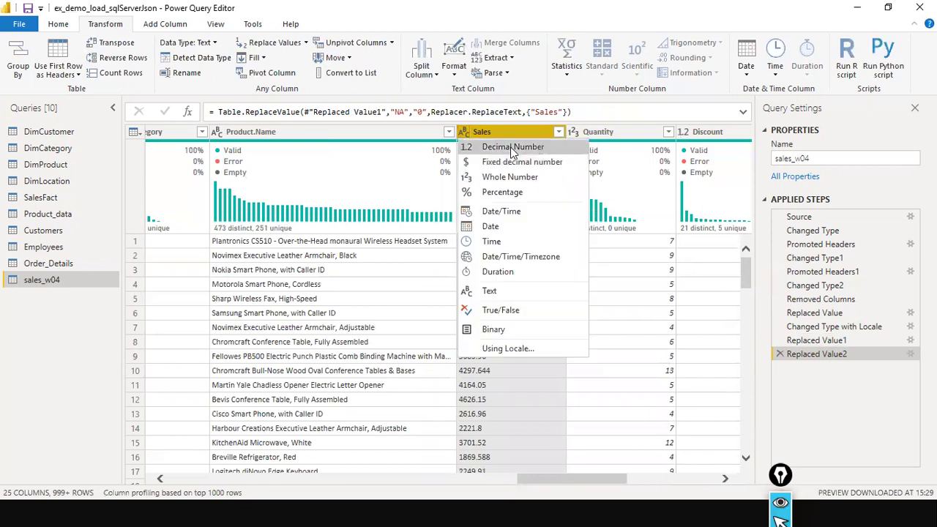
pyautogui.press('Escape')
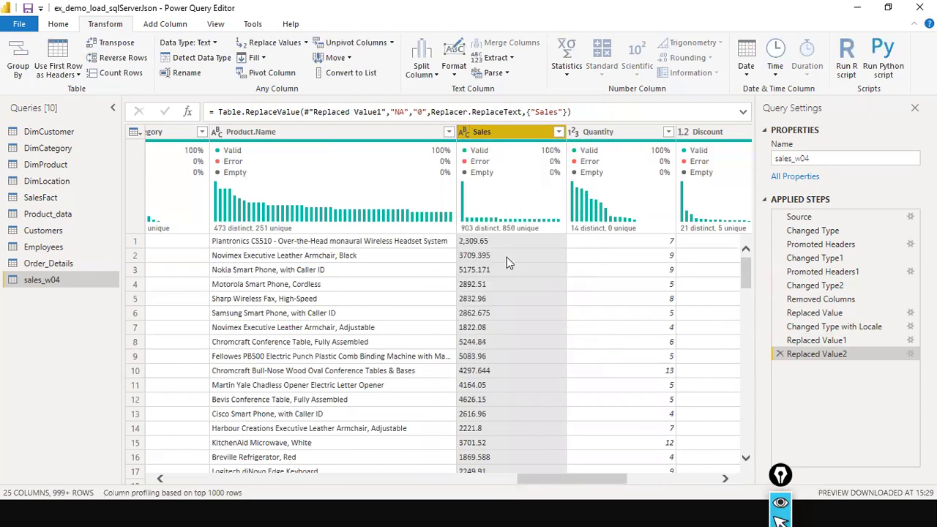
pyautogui.click(465, 133)
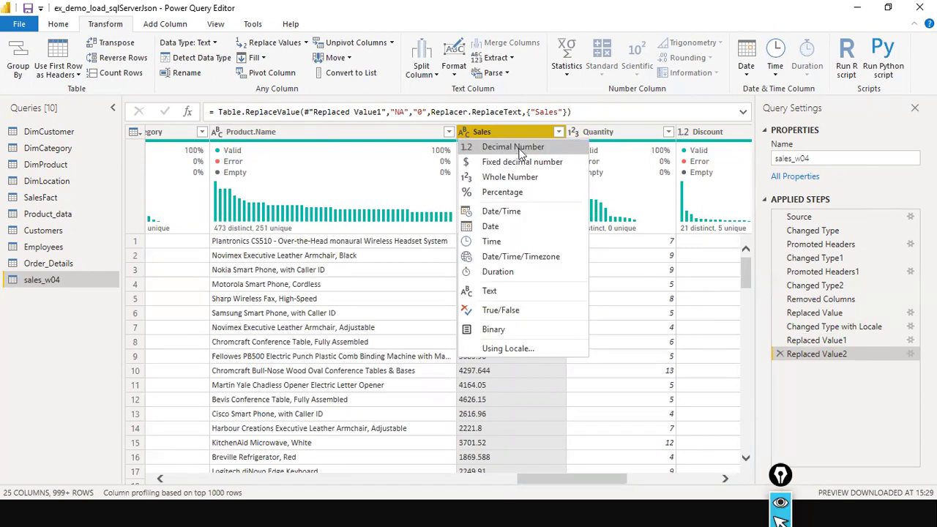
pyautogui.press('Escape')
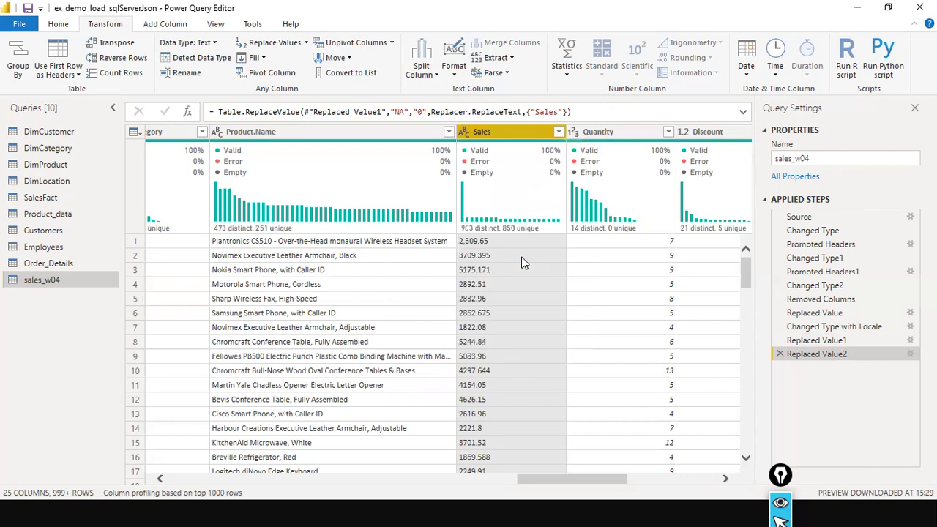
# Change the data type of the Sales column to Decimal Number.
pyautogui.scroll(-3, 491, 344)
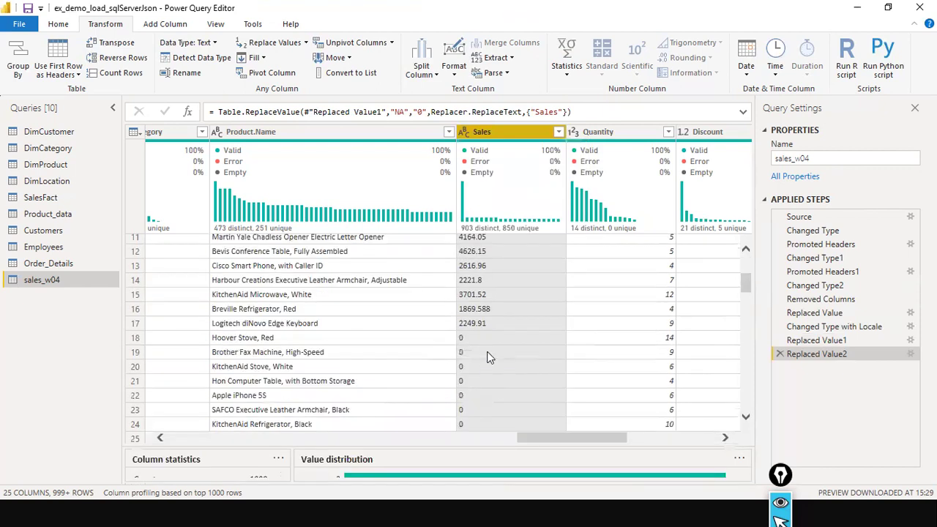
pyautogui.scroll(3, 473, 139)
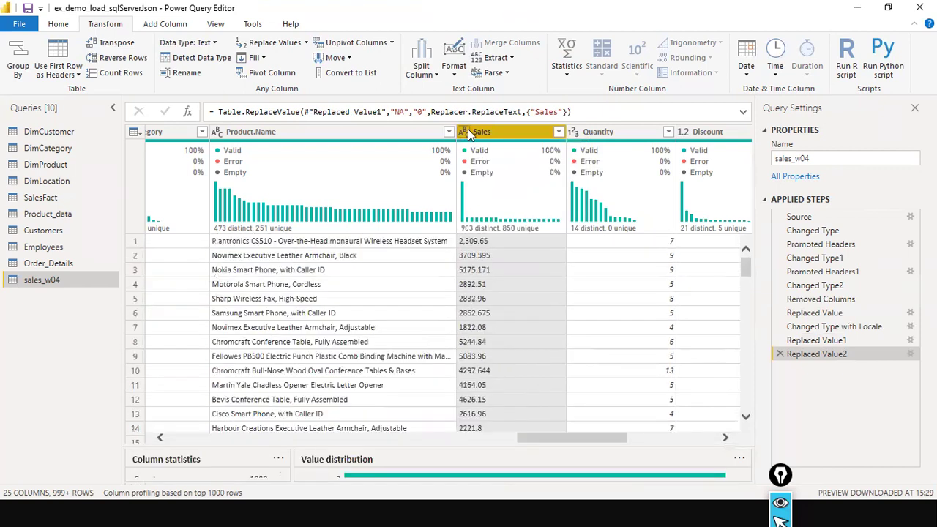
pyautogui.click(464, 132)
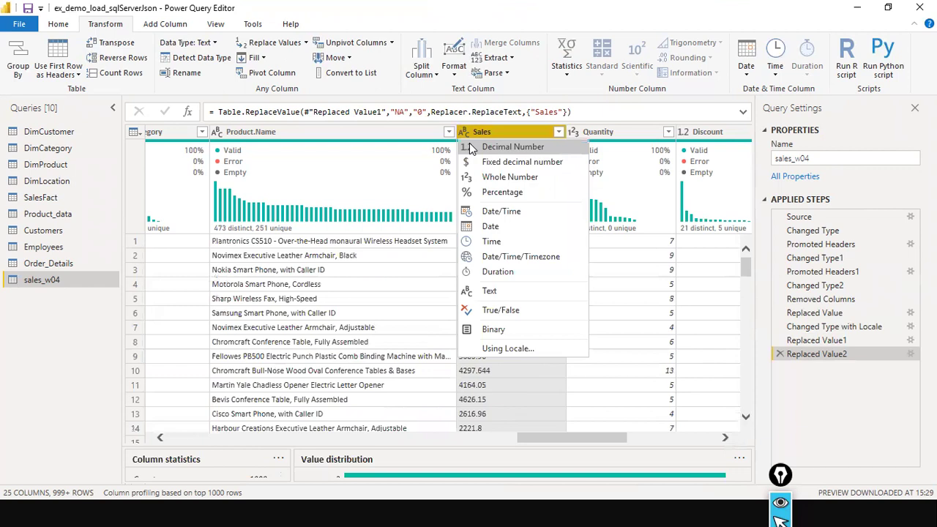
pyautogui.click(516, 147)
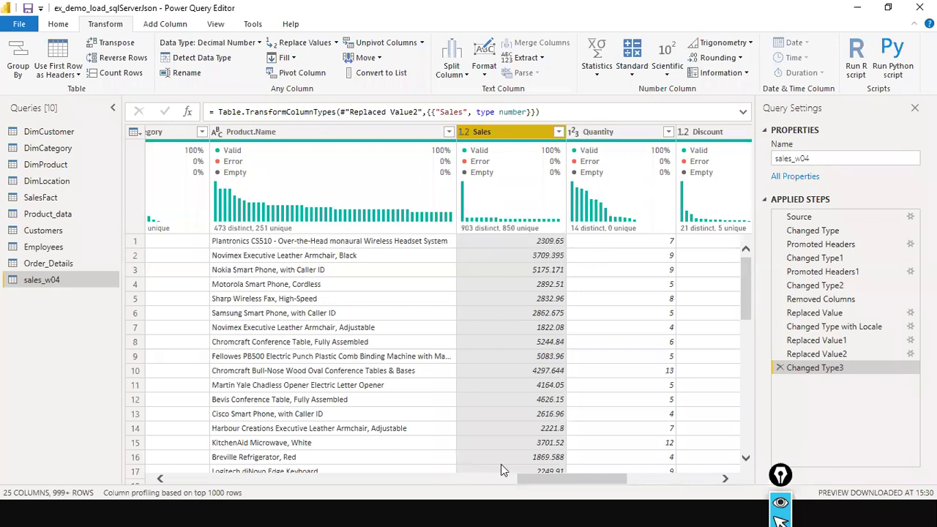
# Examine the data types, column quality and distributions across the columns of sales_w04, from Order_ID through Return.
pyautogui.hscroll(3, 714, 463)
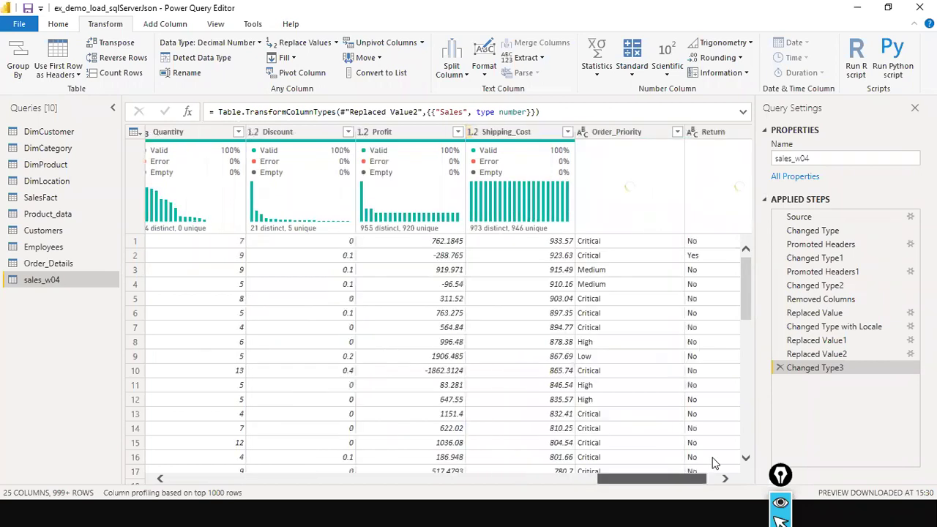
pyautogui.click(375, 477)
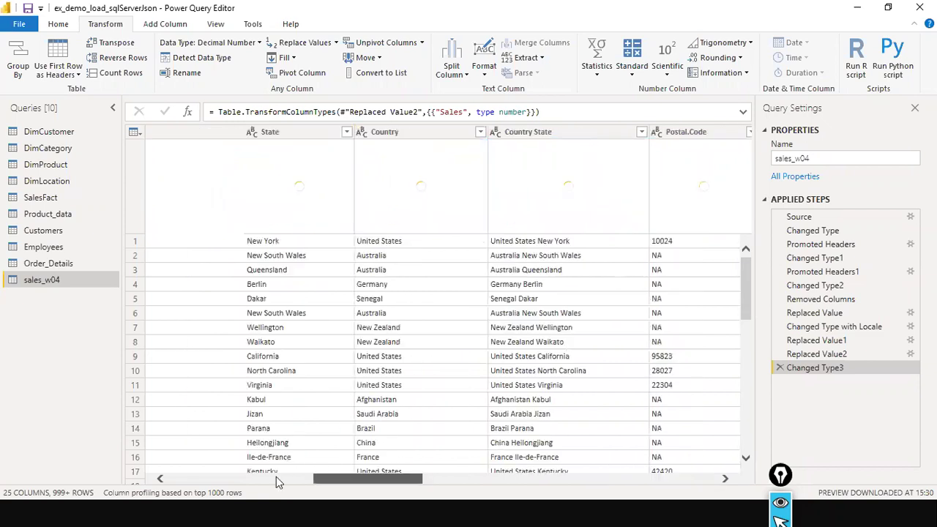
pyautogui.click(198, 477)
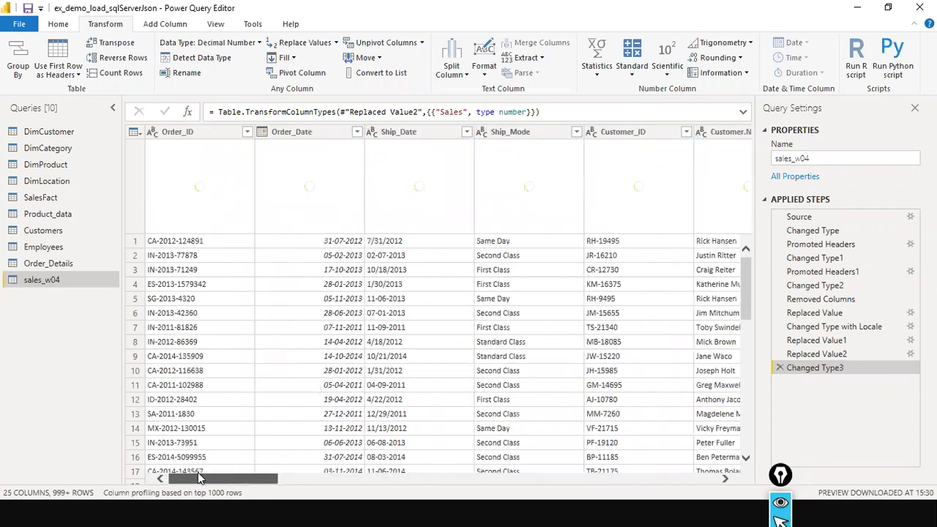
pyautogui.click(317, 478)
pyautogui.hscroll(3, 451, 446)
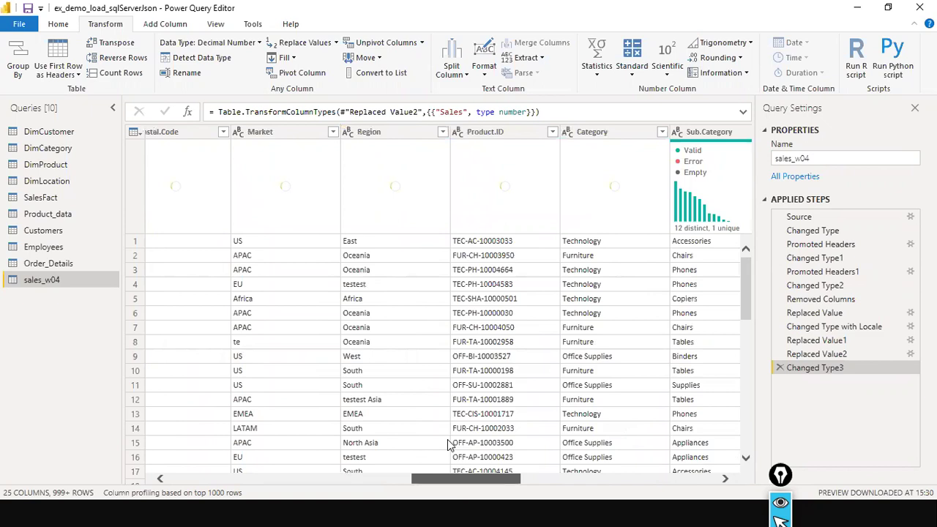
pyautogui.hscroll(-1, 403, 454)
pyautogui.hscroll(-3, 597, 429)
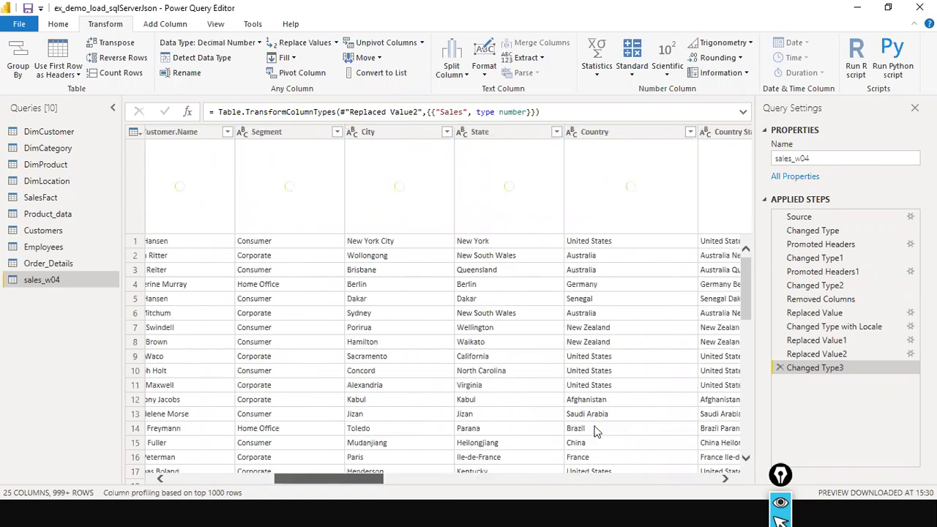
pyautogui.hscroll(10, 668, 421)
pyautogui.hscroll(2, 669, 421)
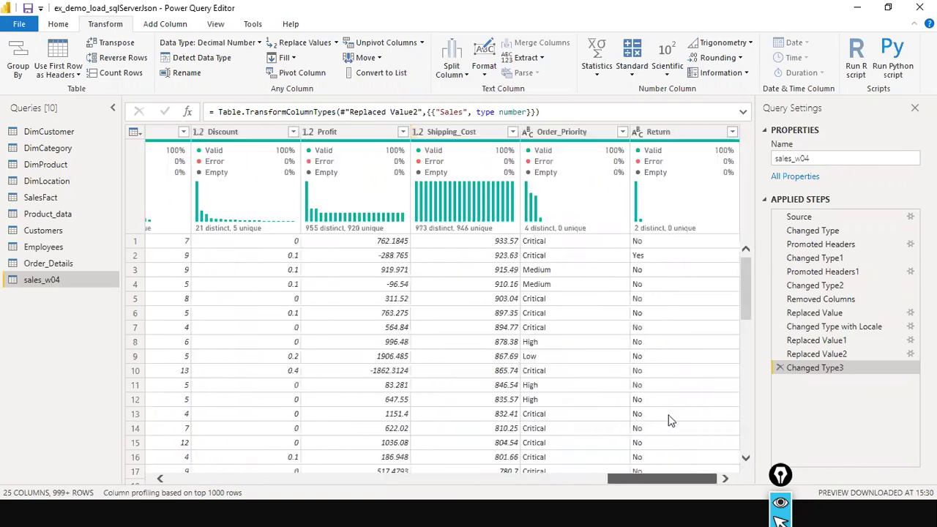
pyautogui.hscroll(-1, 615, 432)
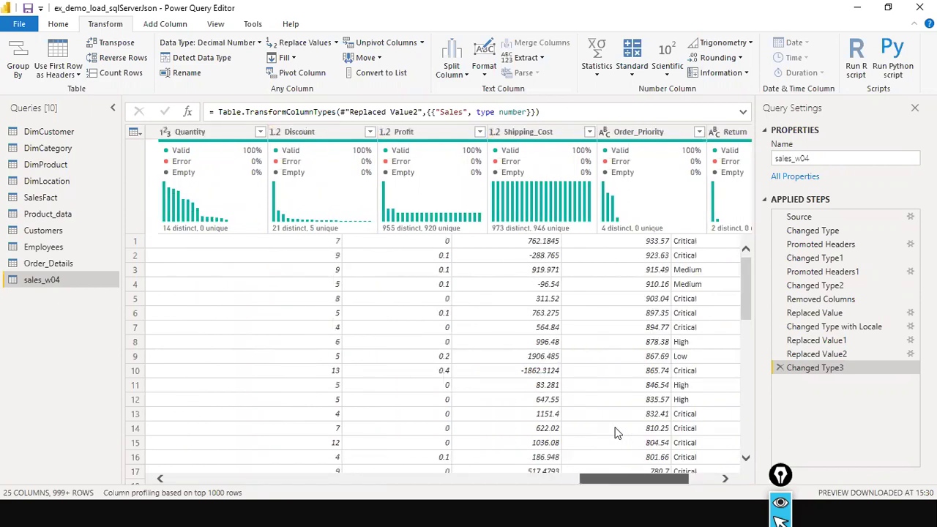
pyautogui.hscroll(-1, 615, 432)
pyautogui.hscroll(-2, 570, 442)
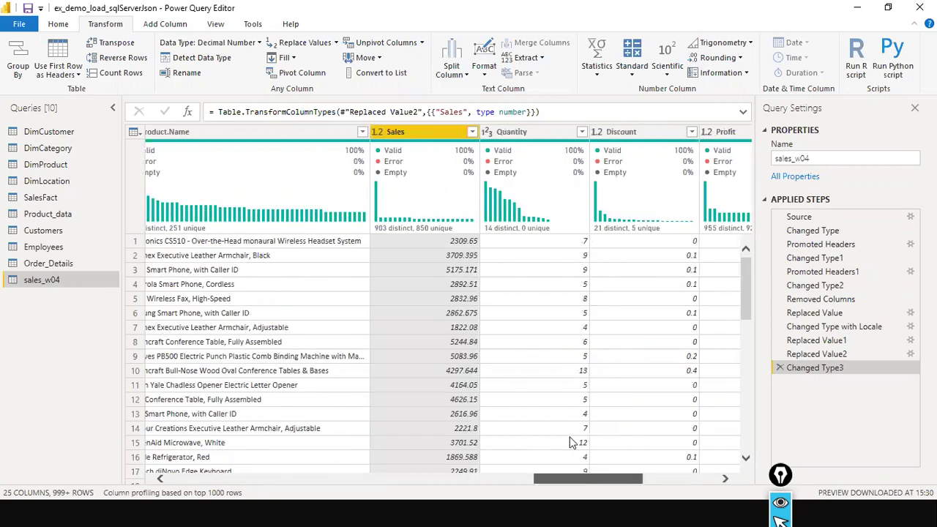
pyautogui.hscroll(2, 617, 437)
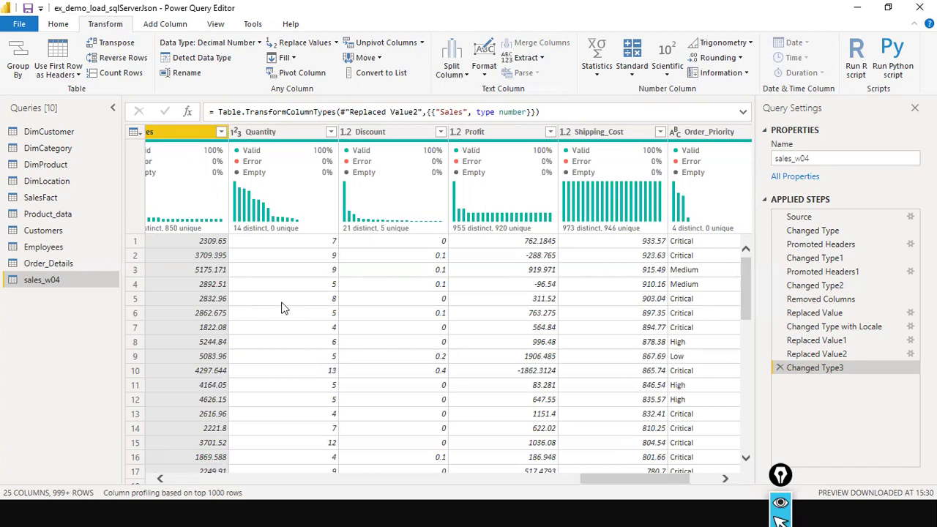
pyautogui.moveTo(206, 147)
pyautogui.hscroll(3, 678, 482)
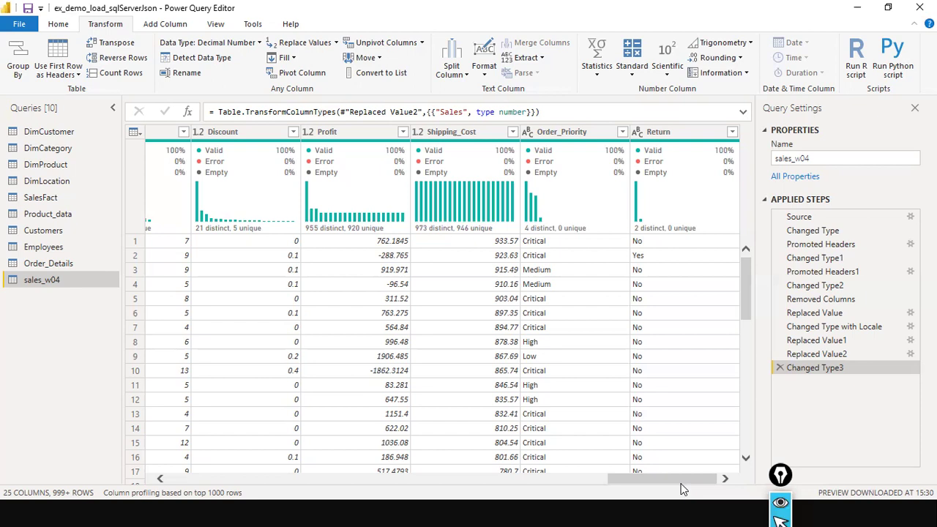
# Switch from Power Query Editor to the main Power BI Desktop window.
pyautogui.click(19, 24)
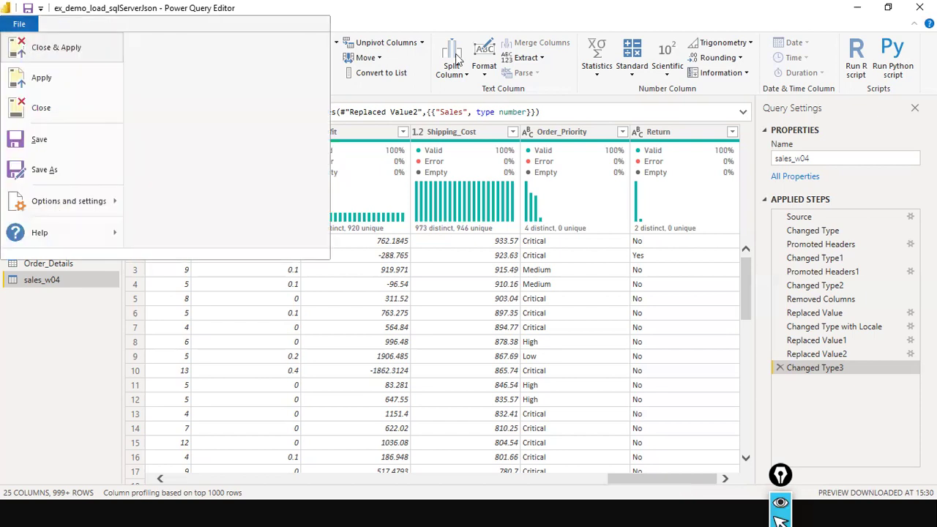
pyautogui.click(456, 58)
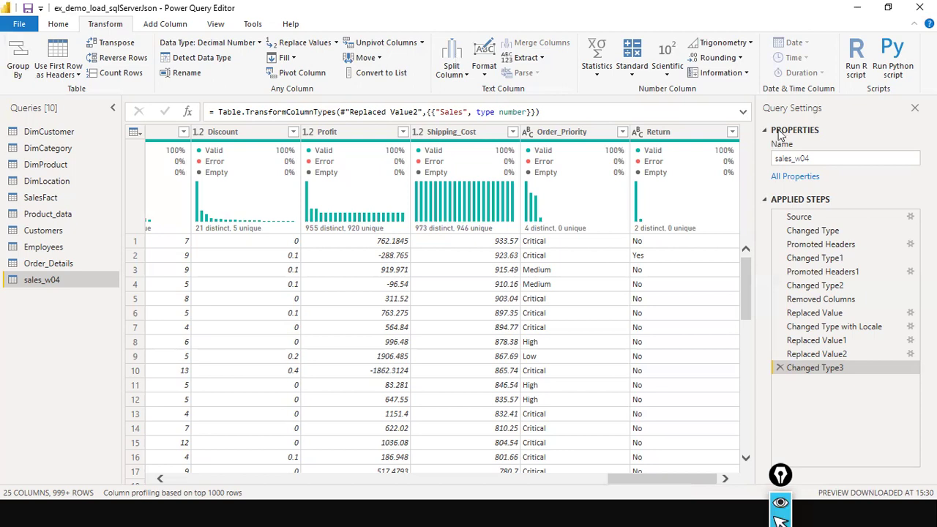
pyautogui.hotkey('alt', 'Tab')
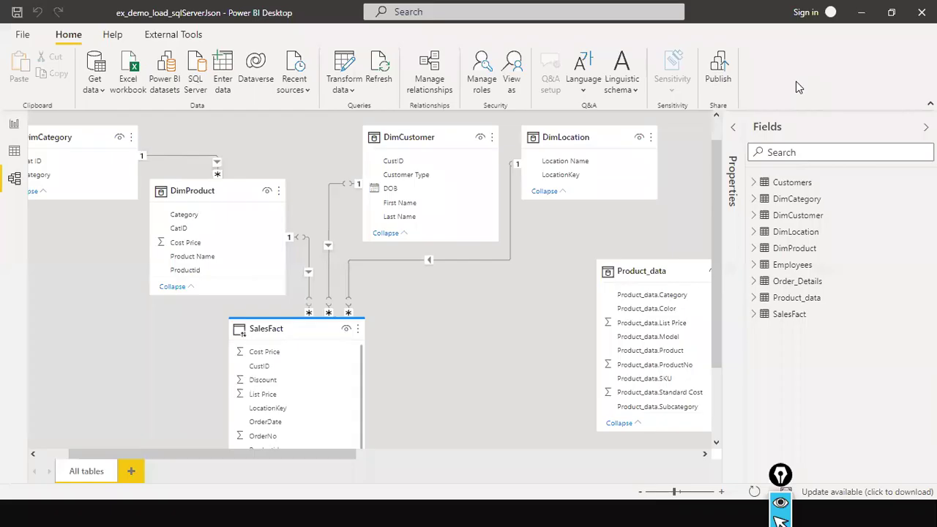